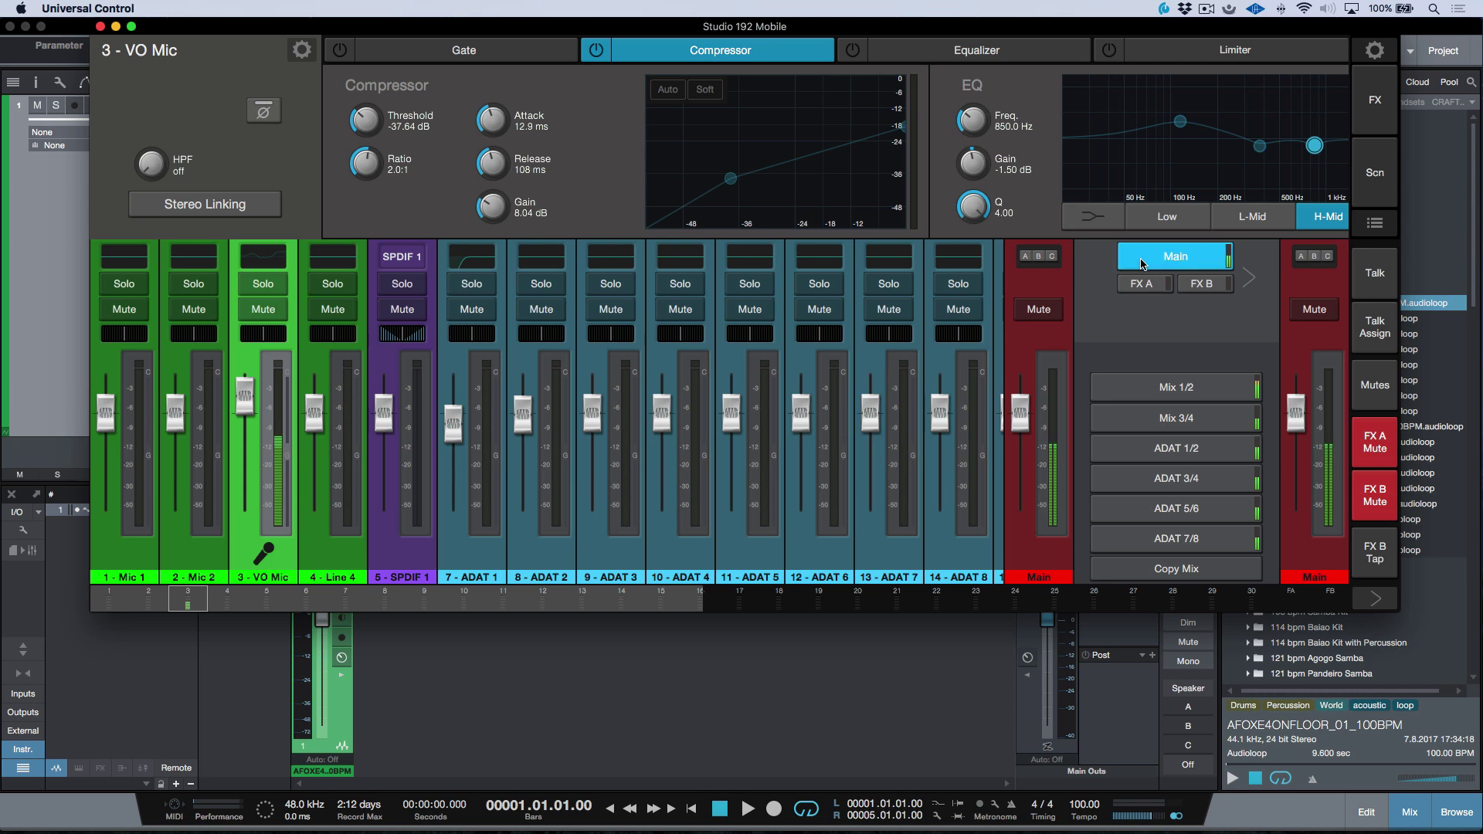
Step: Look through the channel levels of the Mix 1/2, Mix 3/4 and ADAT output mixes and return to the Main mix
click(1141, 390)
click(1154, 423)
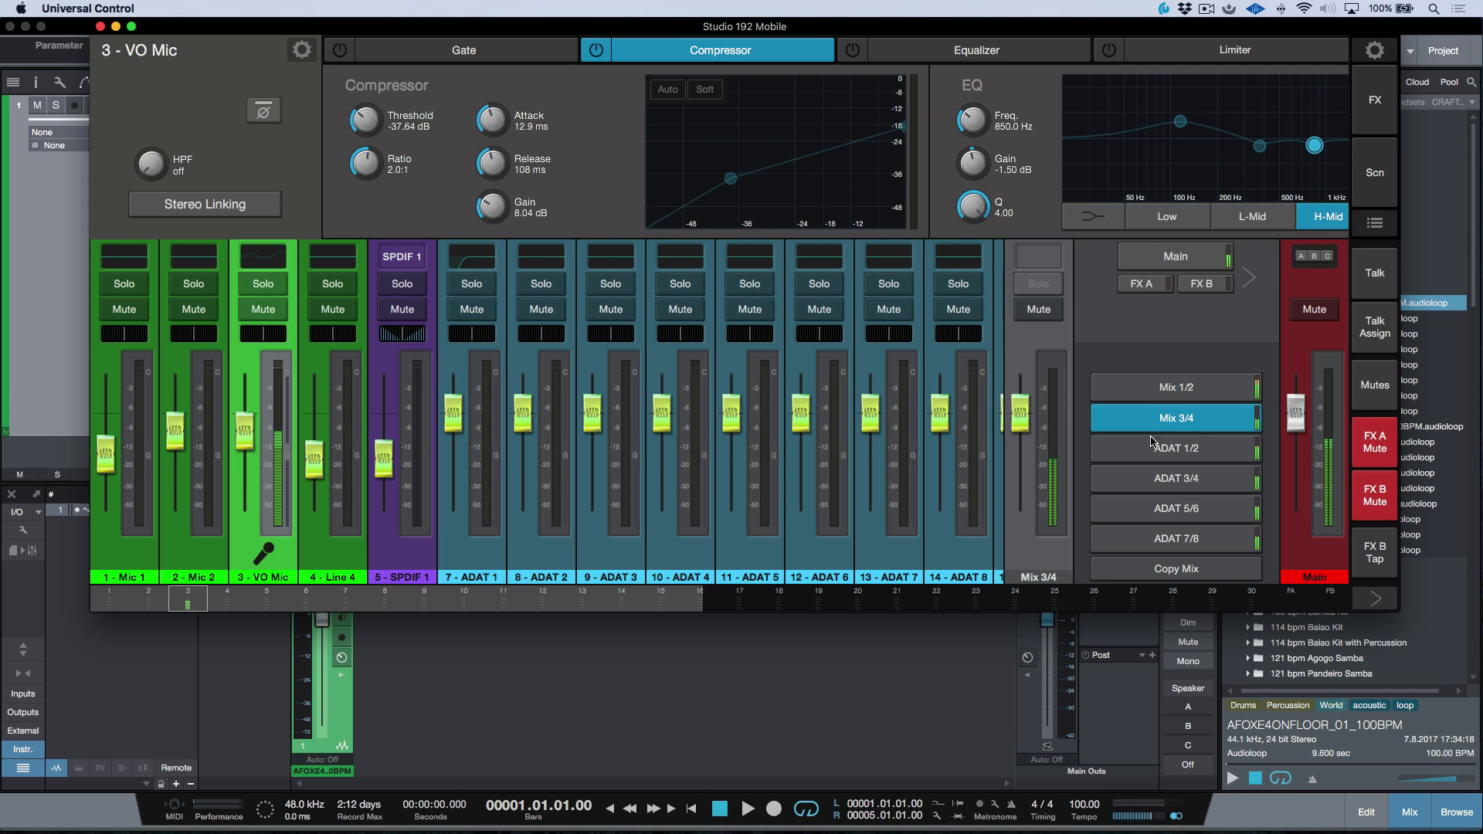
click(1146, 451)
click(1149, 485)
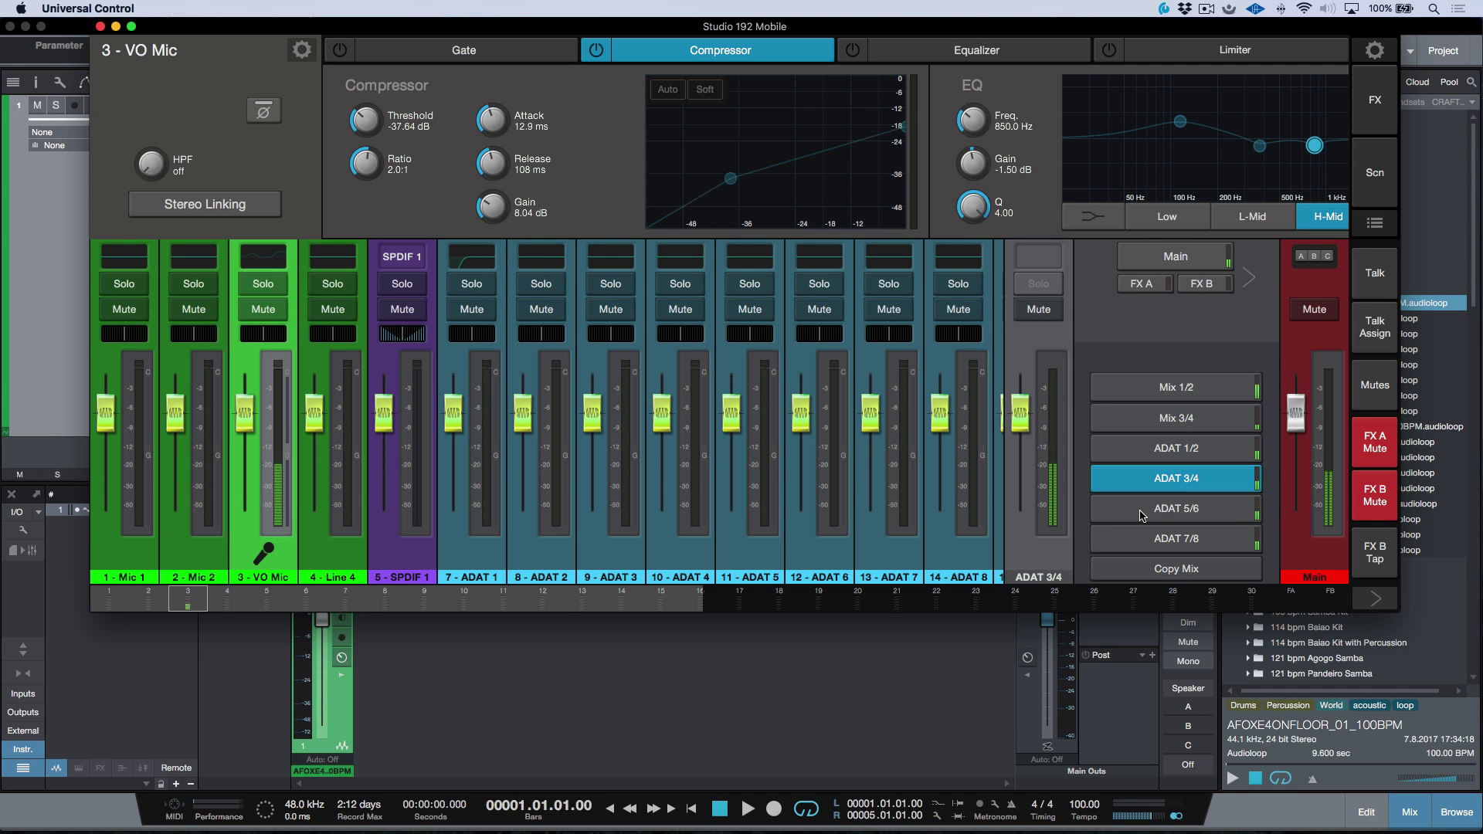
click(1144, 512)
click(1146, 480)
click(1146, 451)
click(1152, 420)
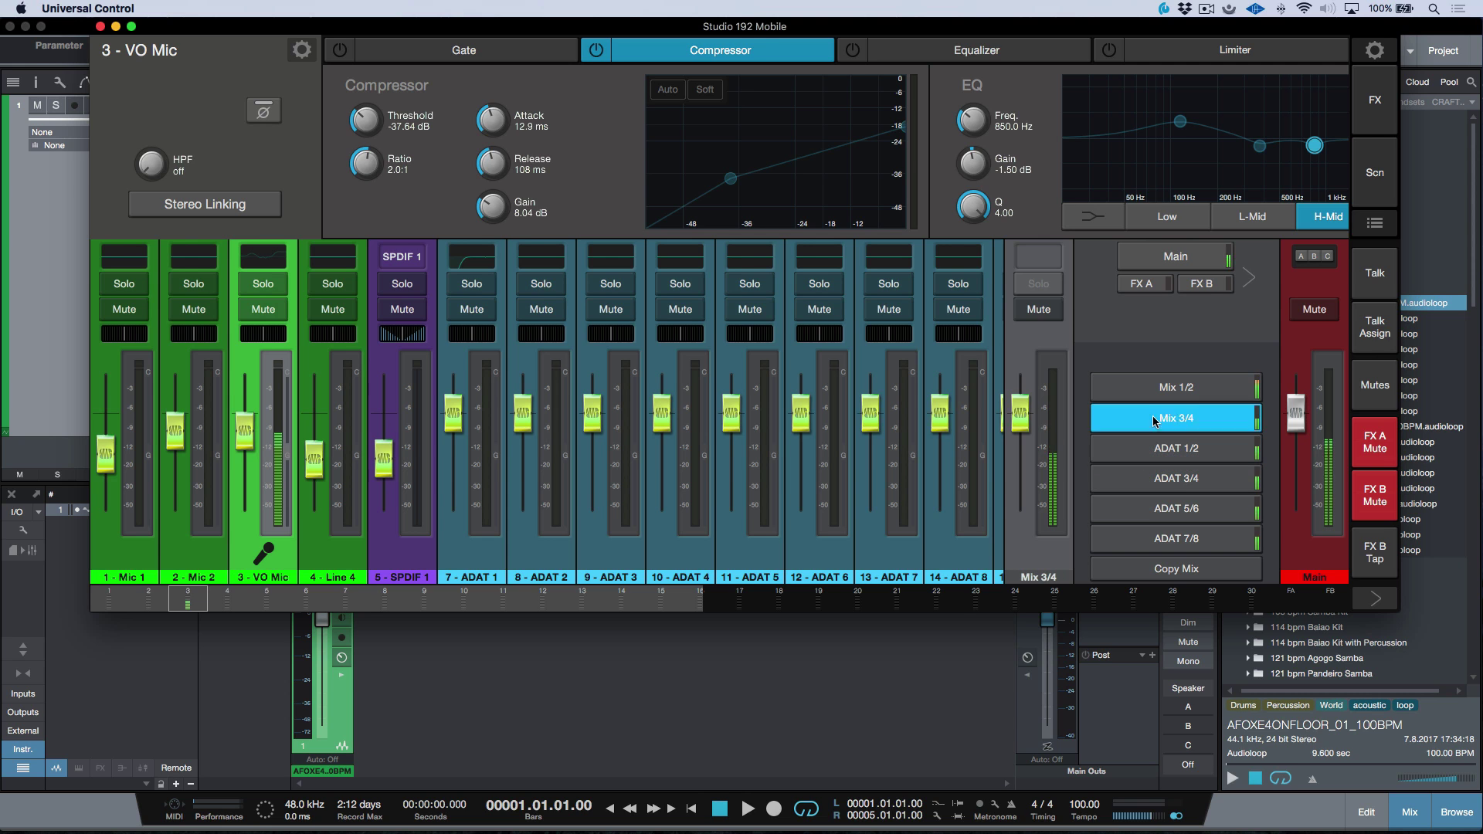
click(1160, 389)
click(1173, 258)
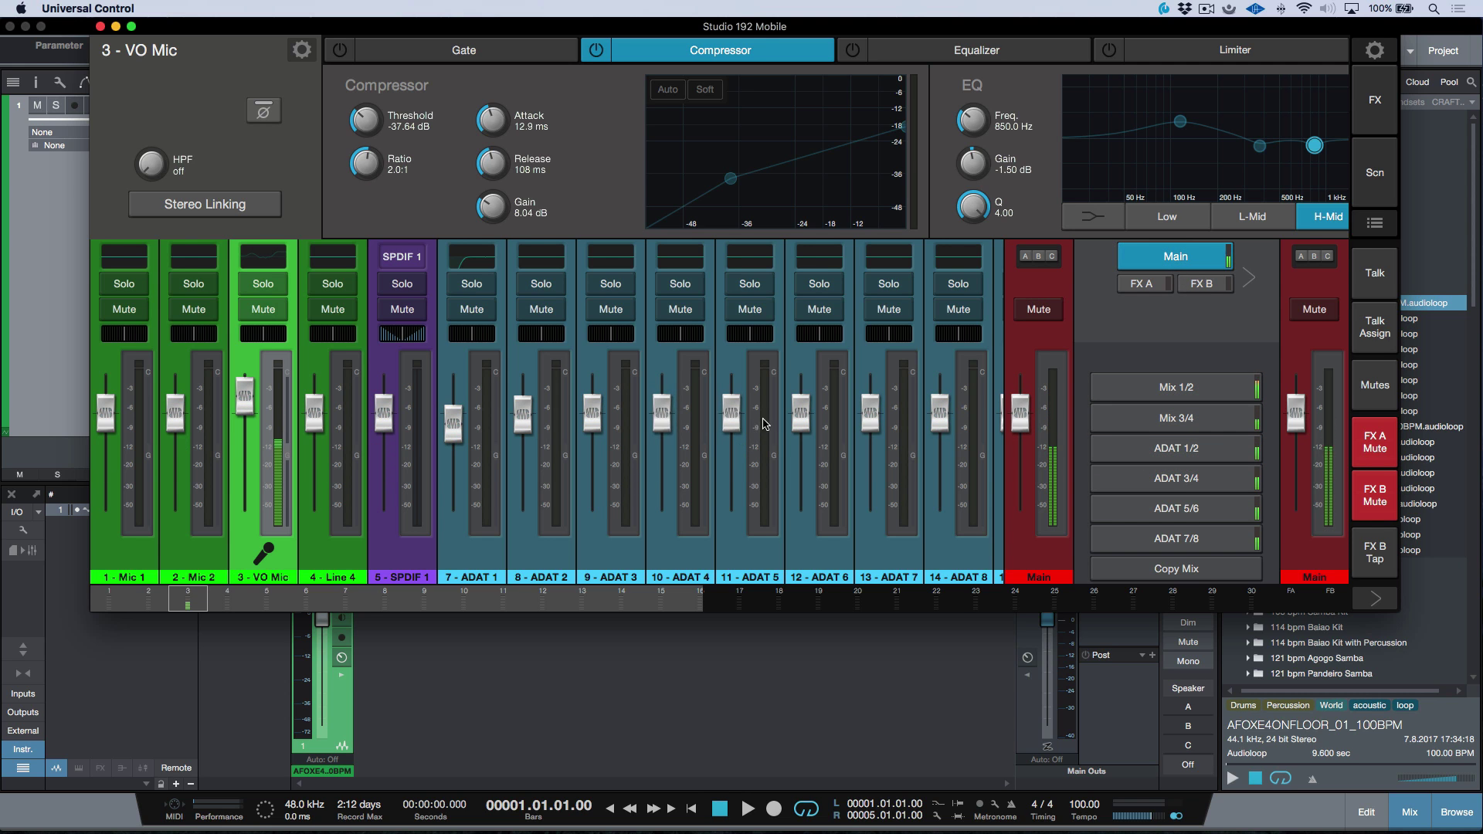
Step: Inspect the DAW return channels in the Mix 1/2, Mix 3/4 and ADAT 1/2 mixes, and display the Main mix's output settings
scroll(693, 444, right, 10)
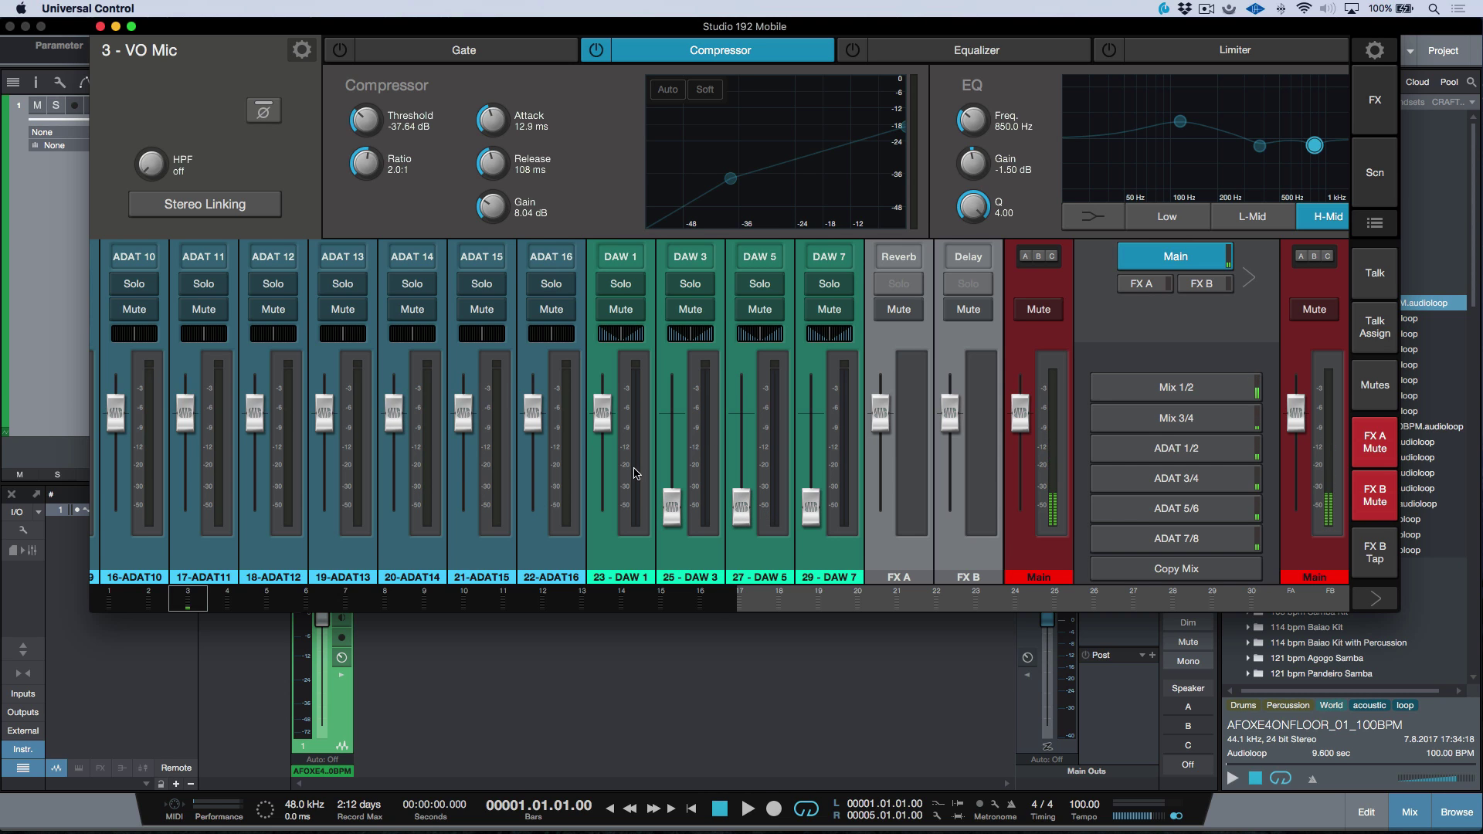
click(1202, 393)
click(1189, 425)
click(1194, 450)
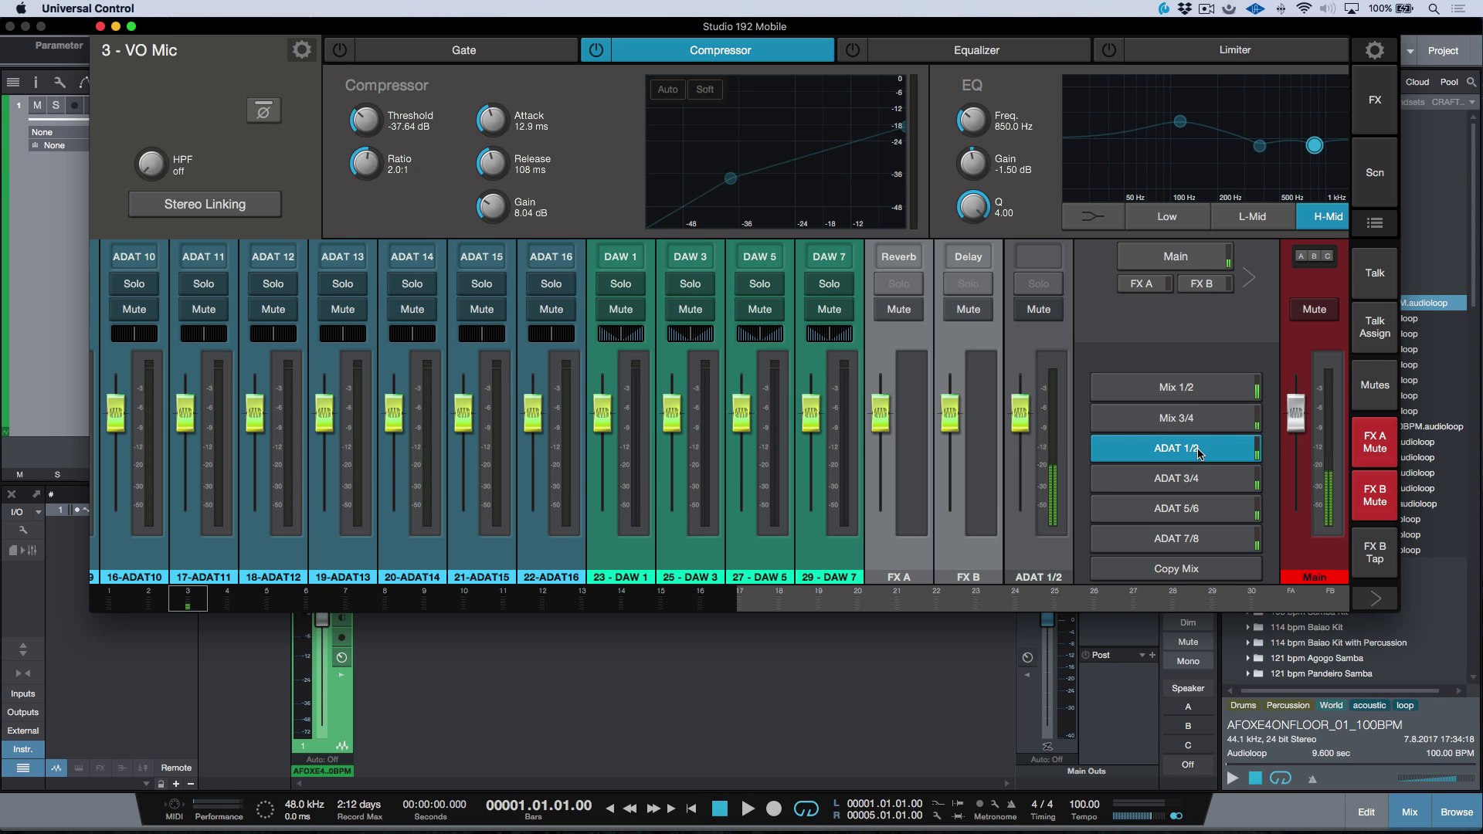
click(1188, 257)
click(1188, 258)
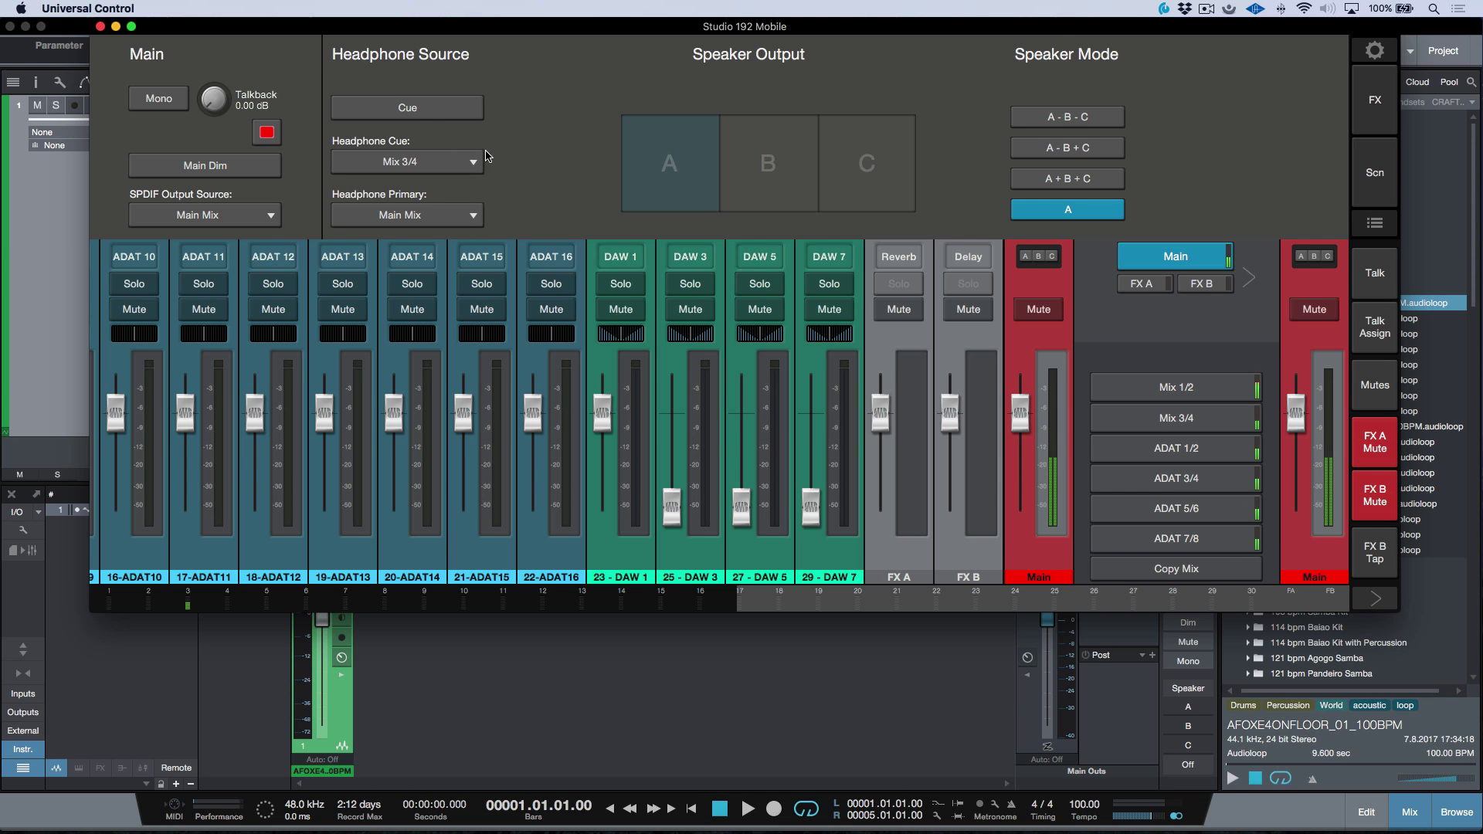
Step: View the Studio 192 Mobile system settings and the Quantum's control page, and return to the Studio 192 Mobile mixer
click(1375, 51)
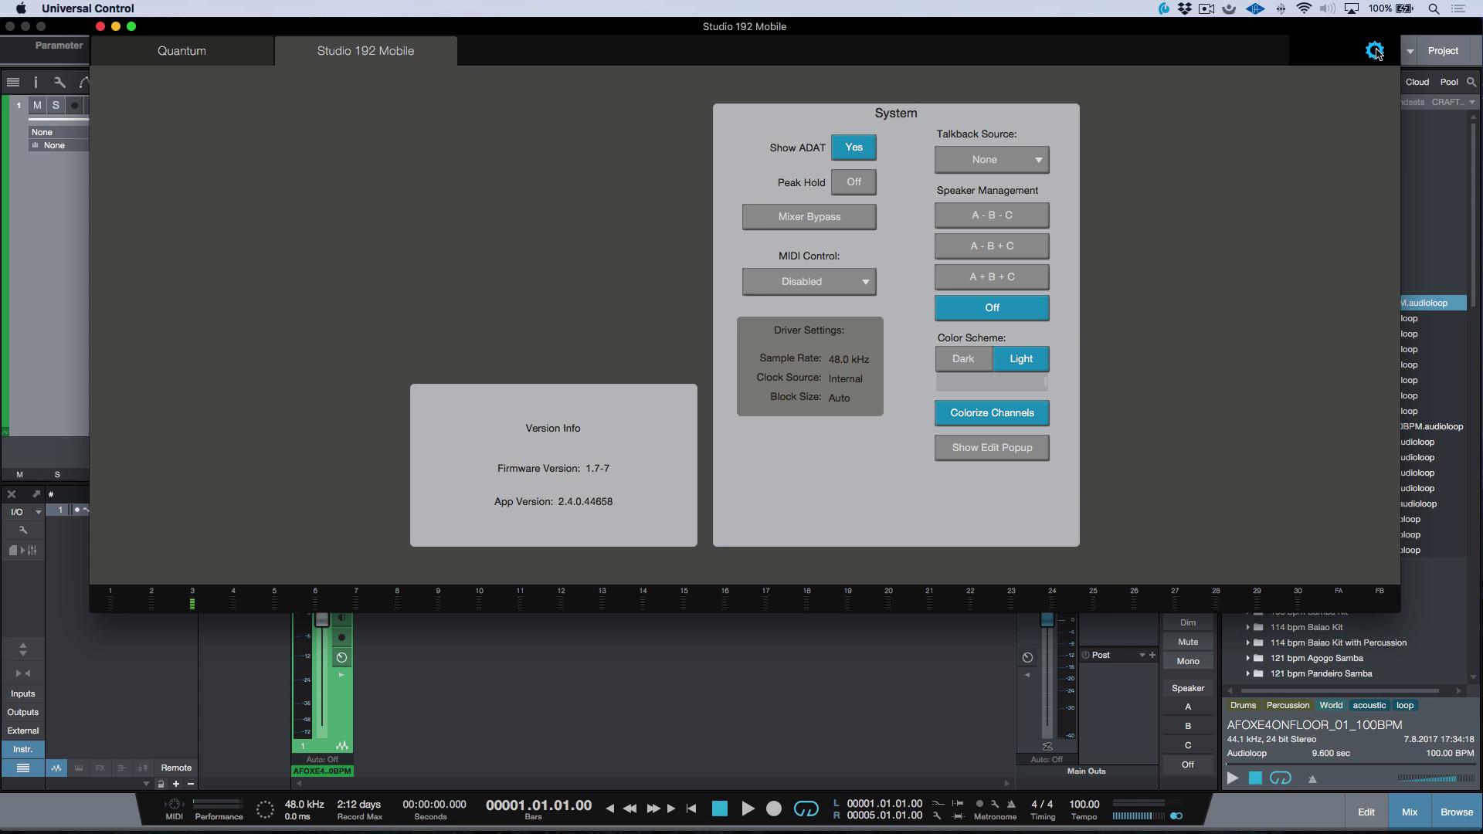
click(218, 62)
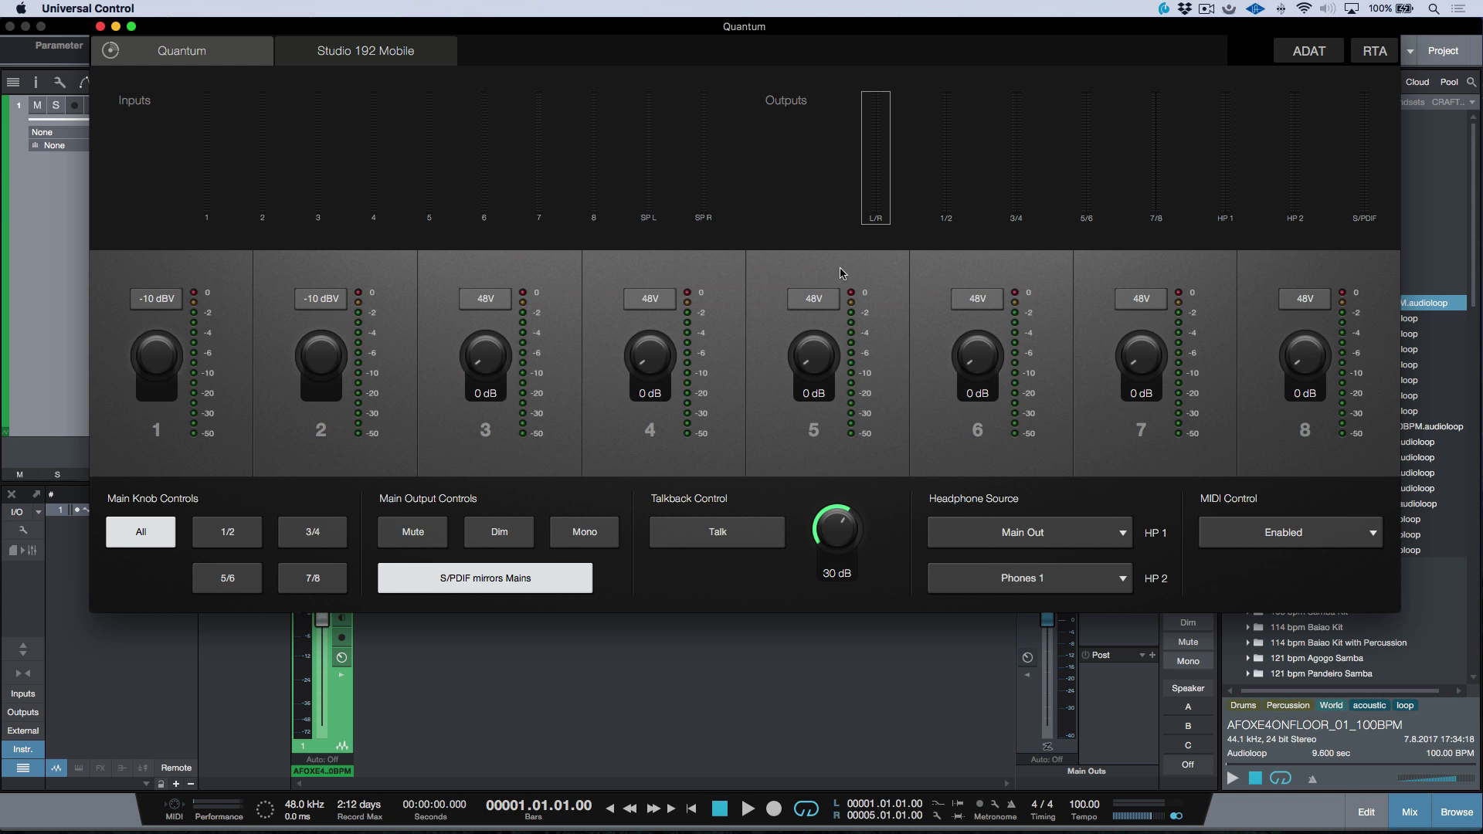
click(417, 63)
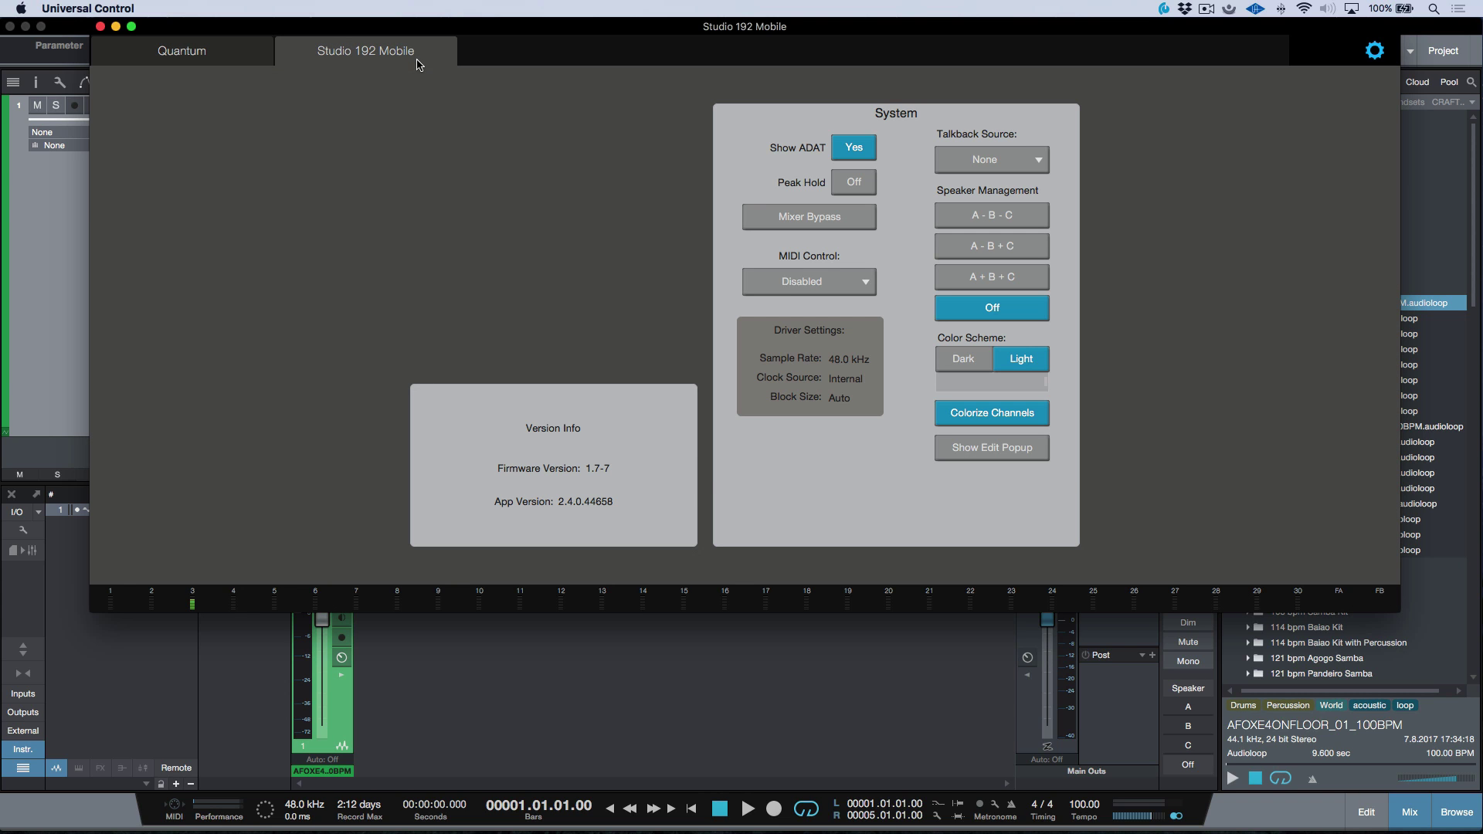
click(1375, 51)
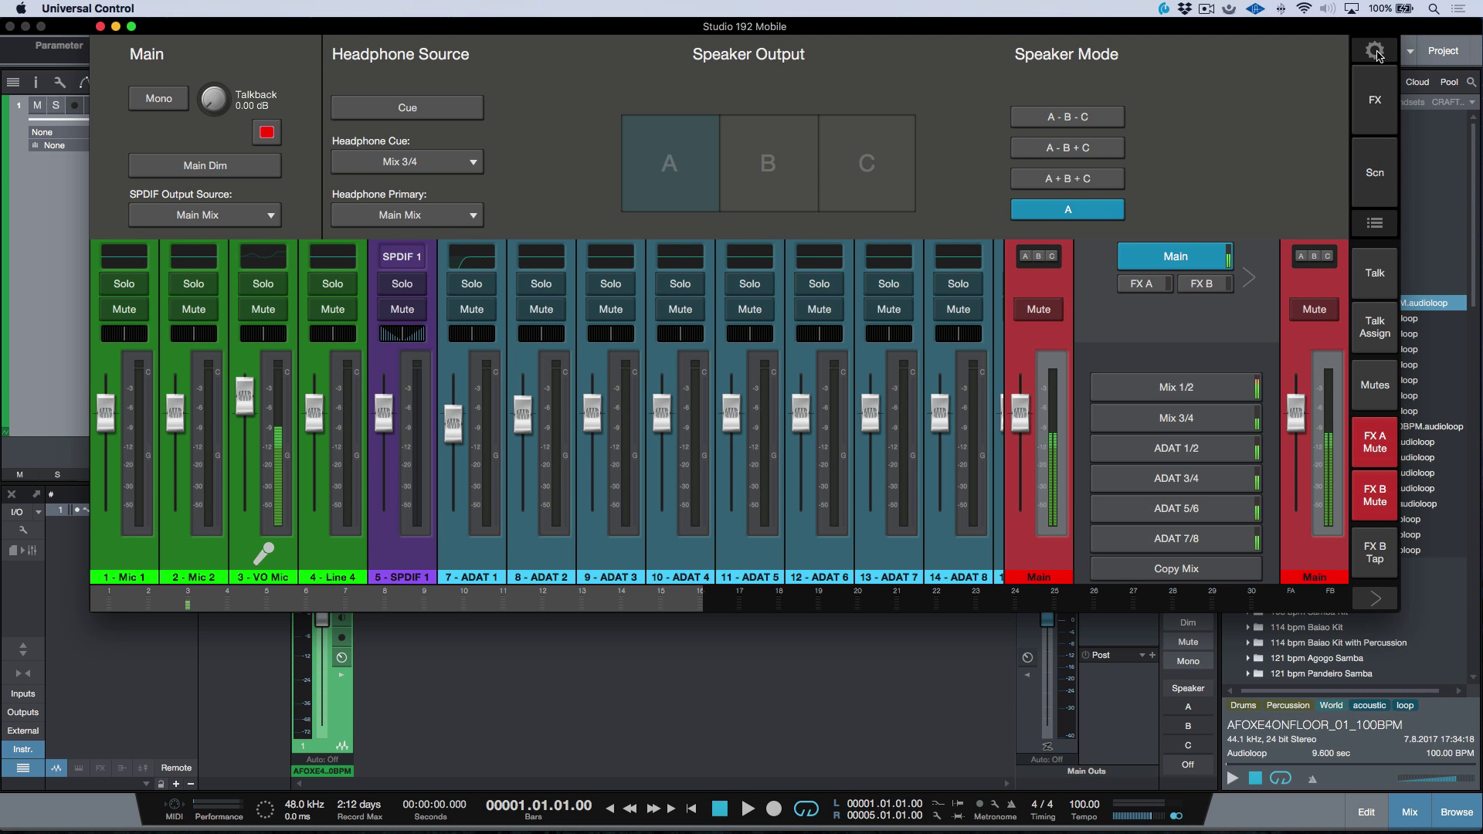
Step: Switch to Studio One, play the drum loop, check the DAW 1 channel's signal in Universal Control, and stop playback in Studio One
key(super+Tab)
key(super+Tab)
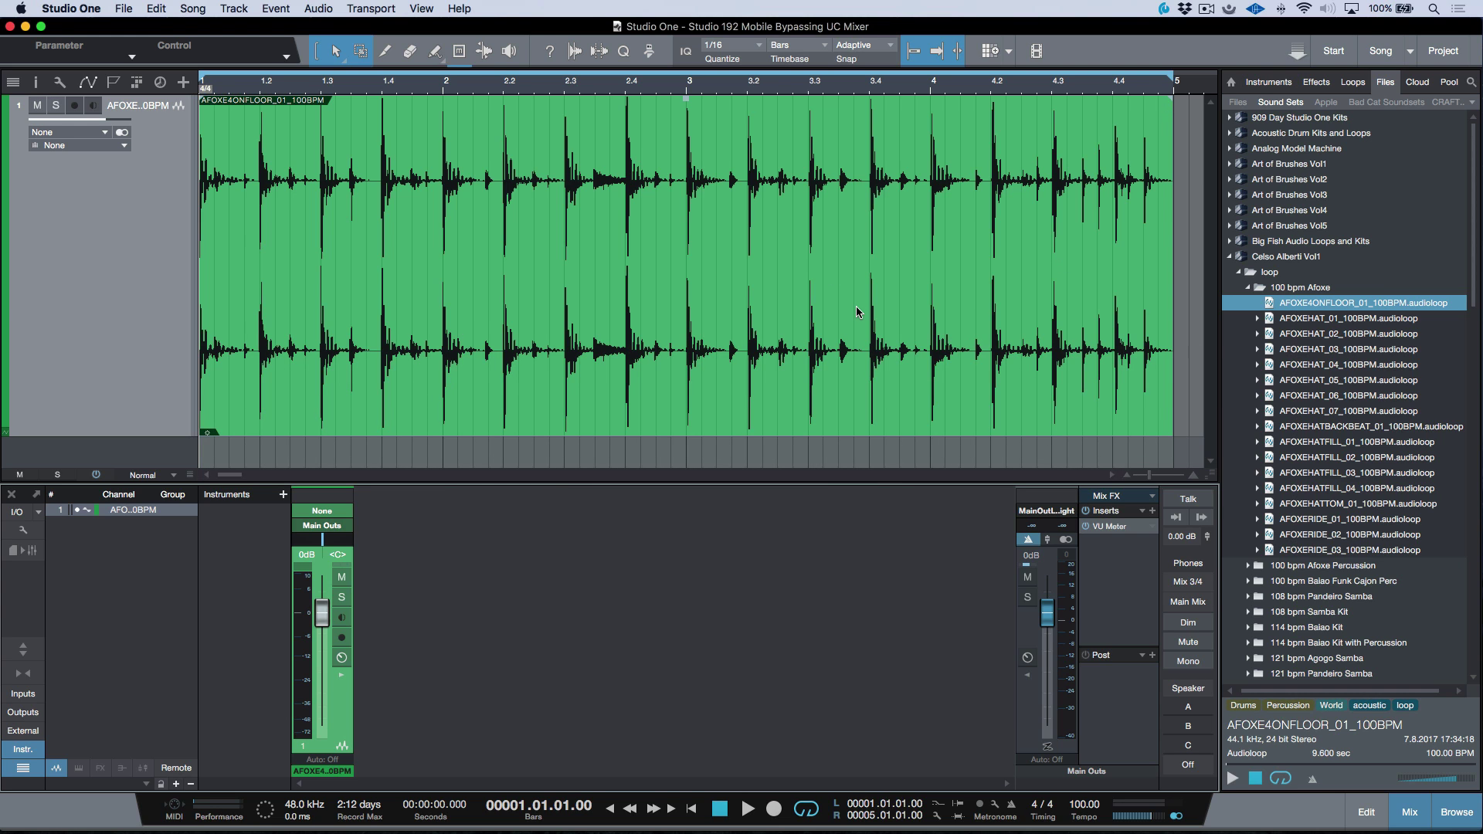
key(space)
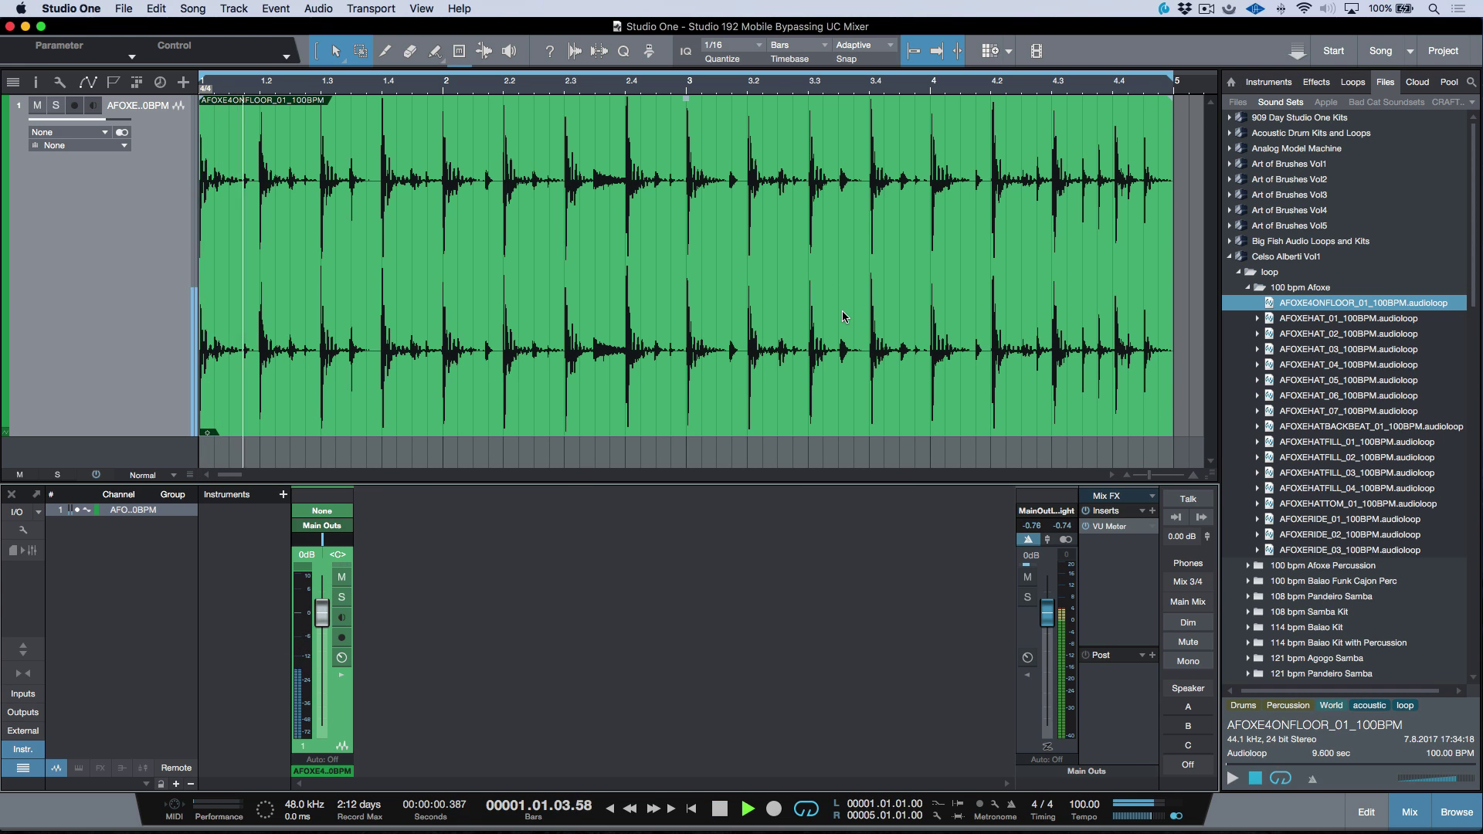
key(super+Tab)
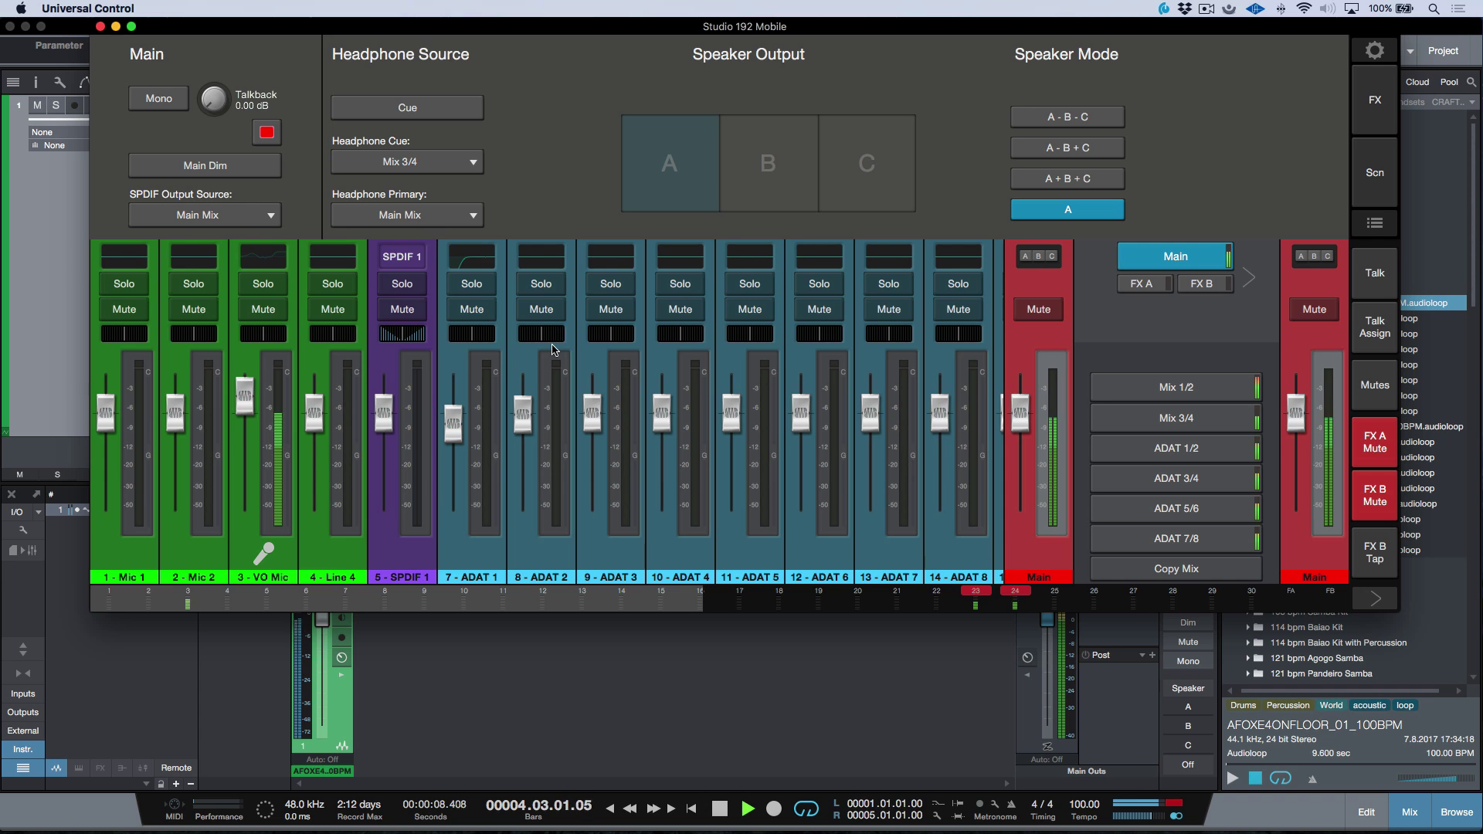
scroll(645, 390, right, 10)
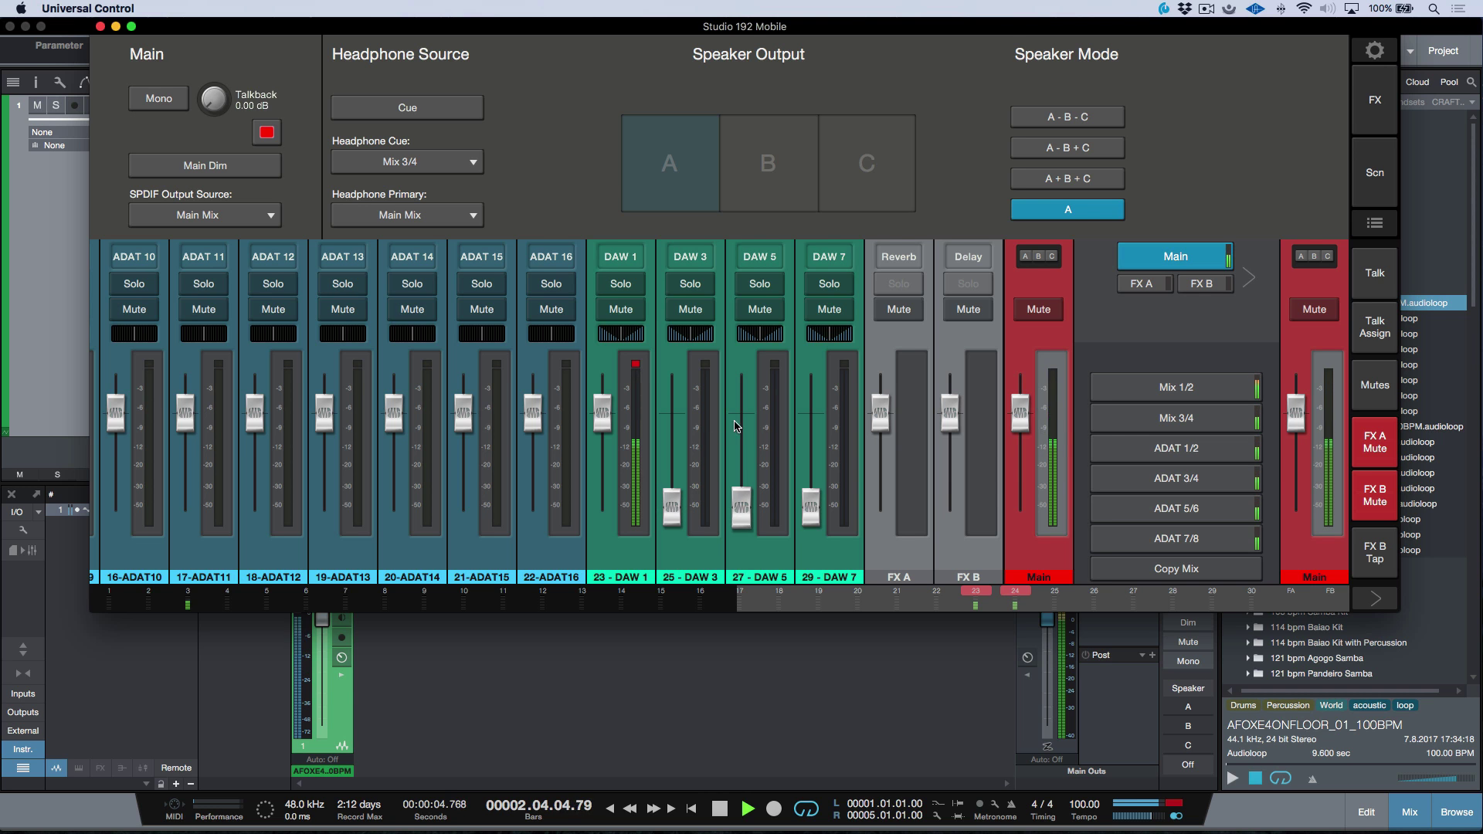
key(super+Tab)
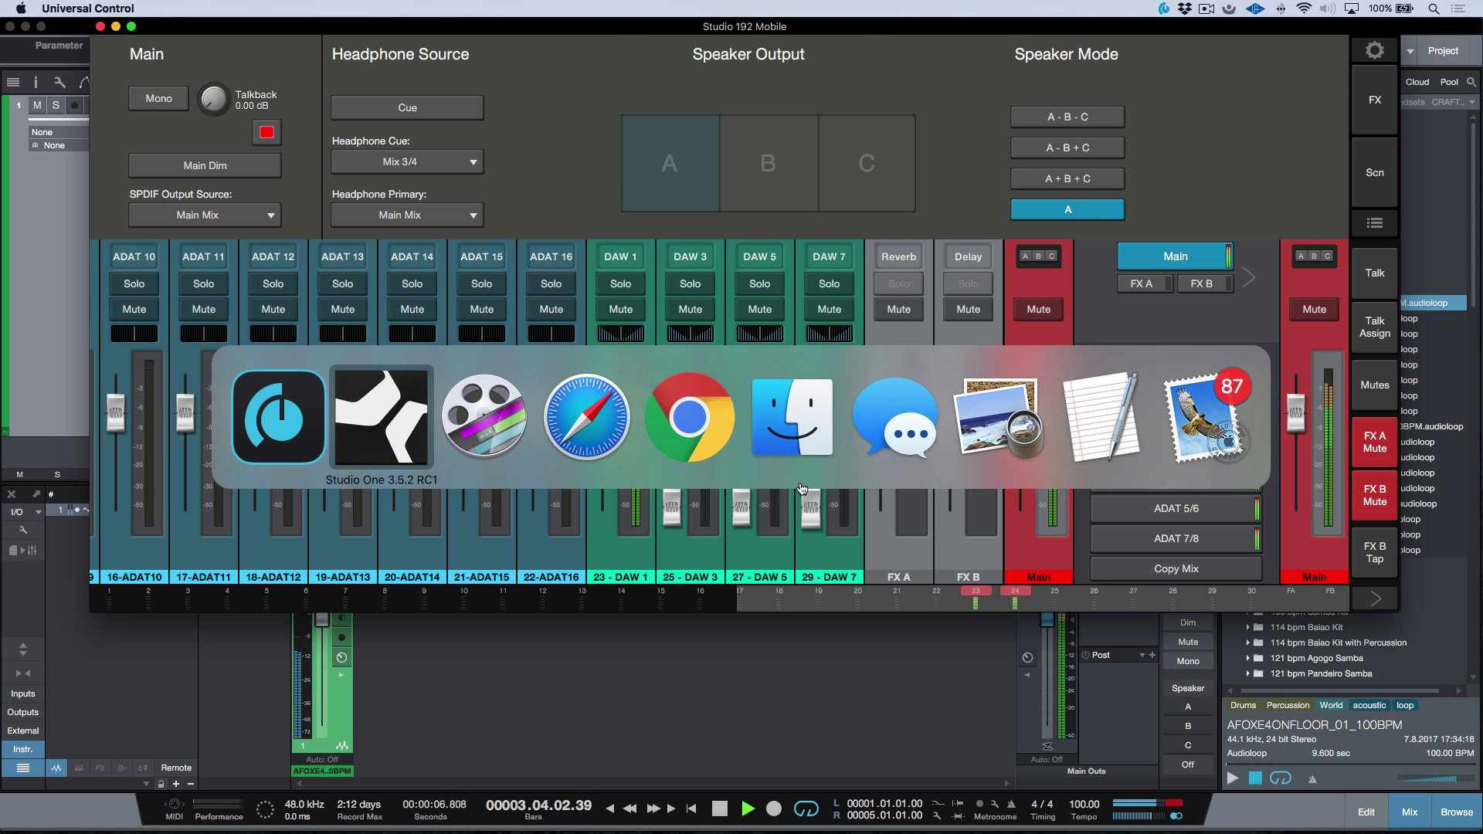
key(space)
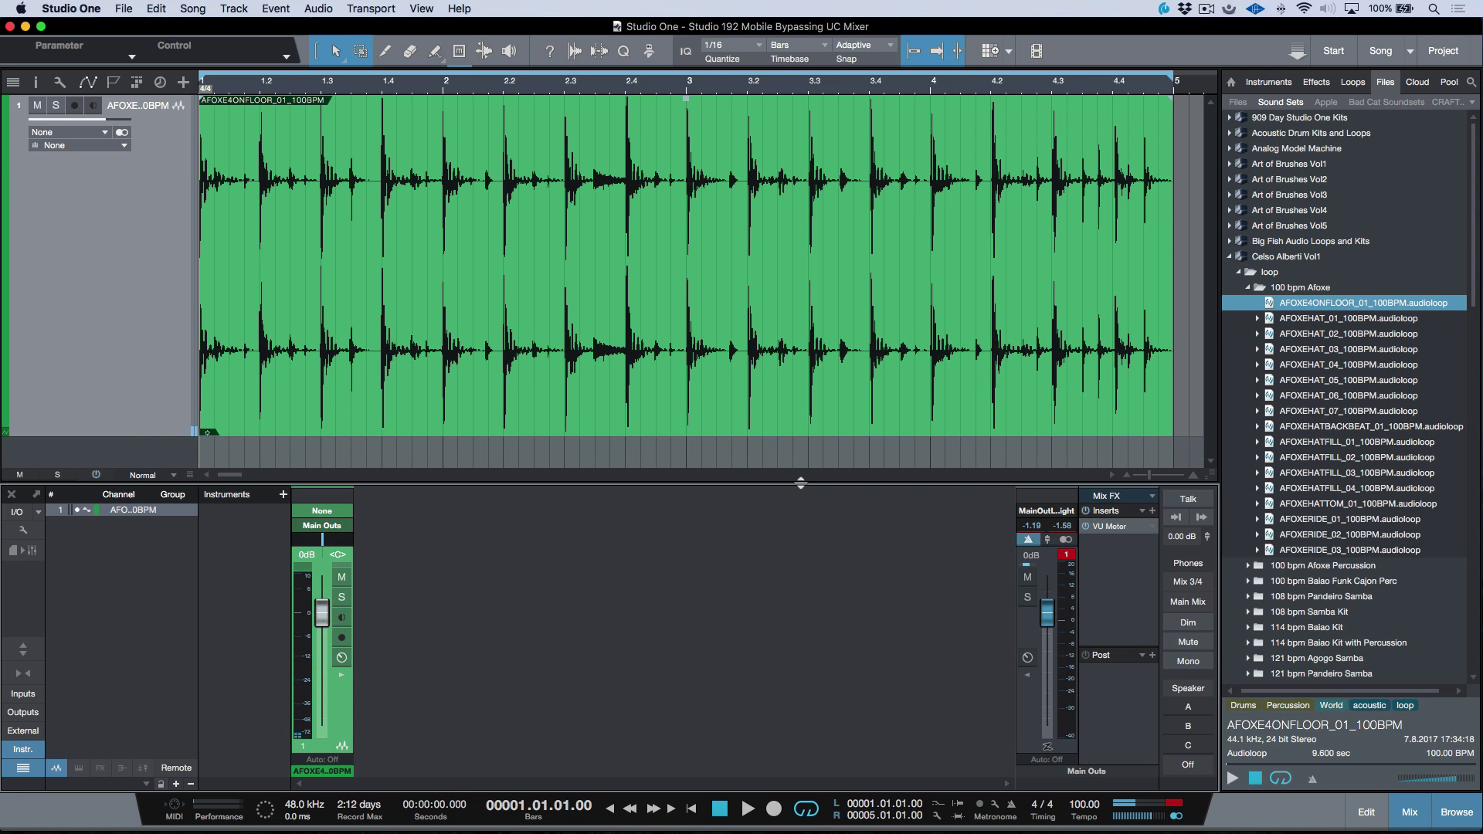
Step: Switch to Universal Control and enable Mixer Bypass in the Studio 192 Mobile system settings
key(super+Tab)
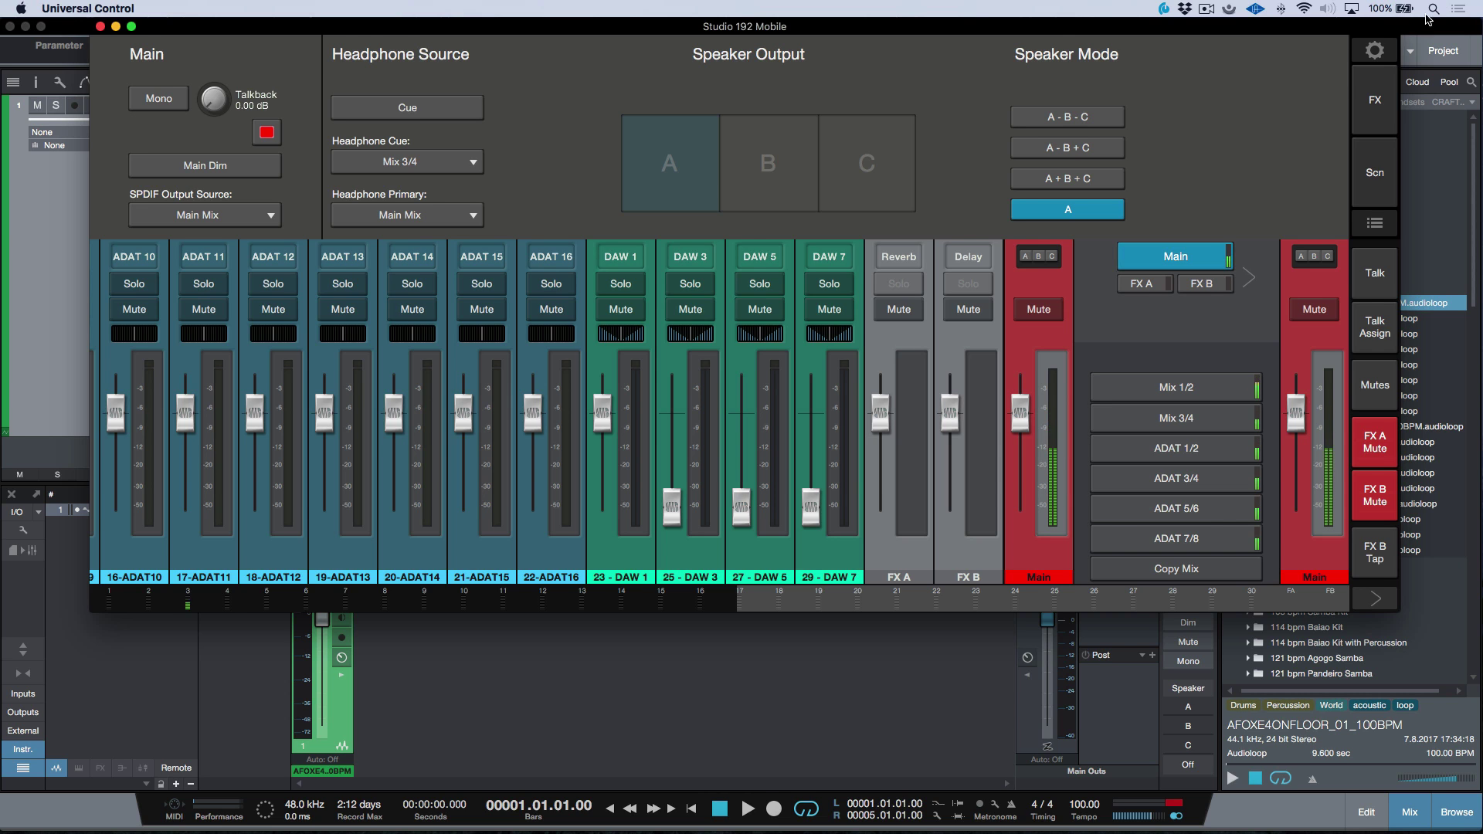
click(1376, 51)
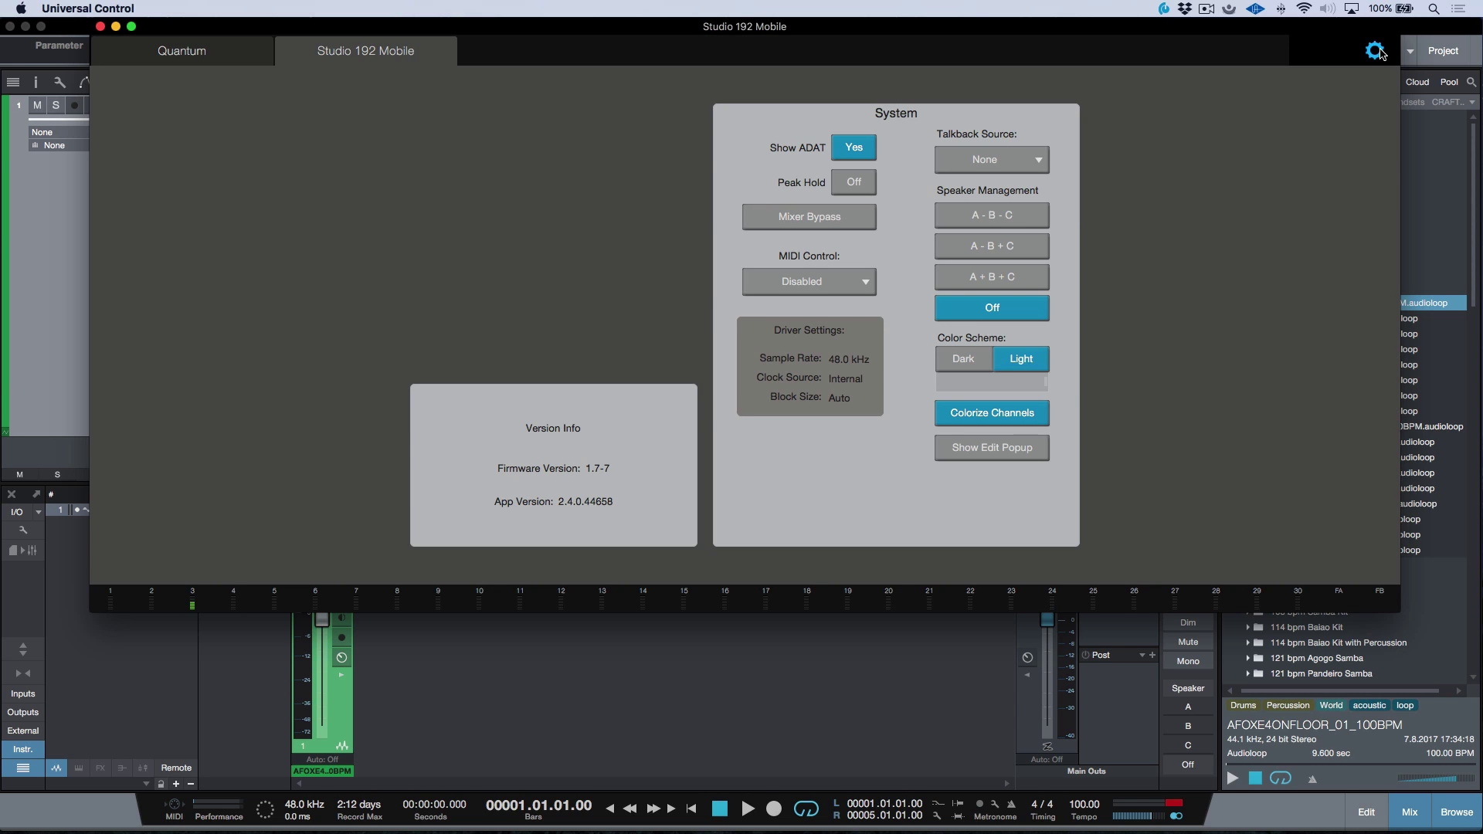
click(842, 221)
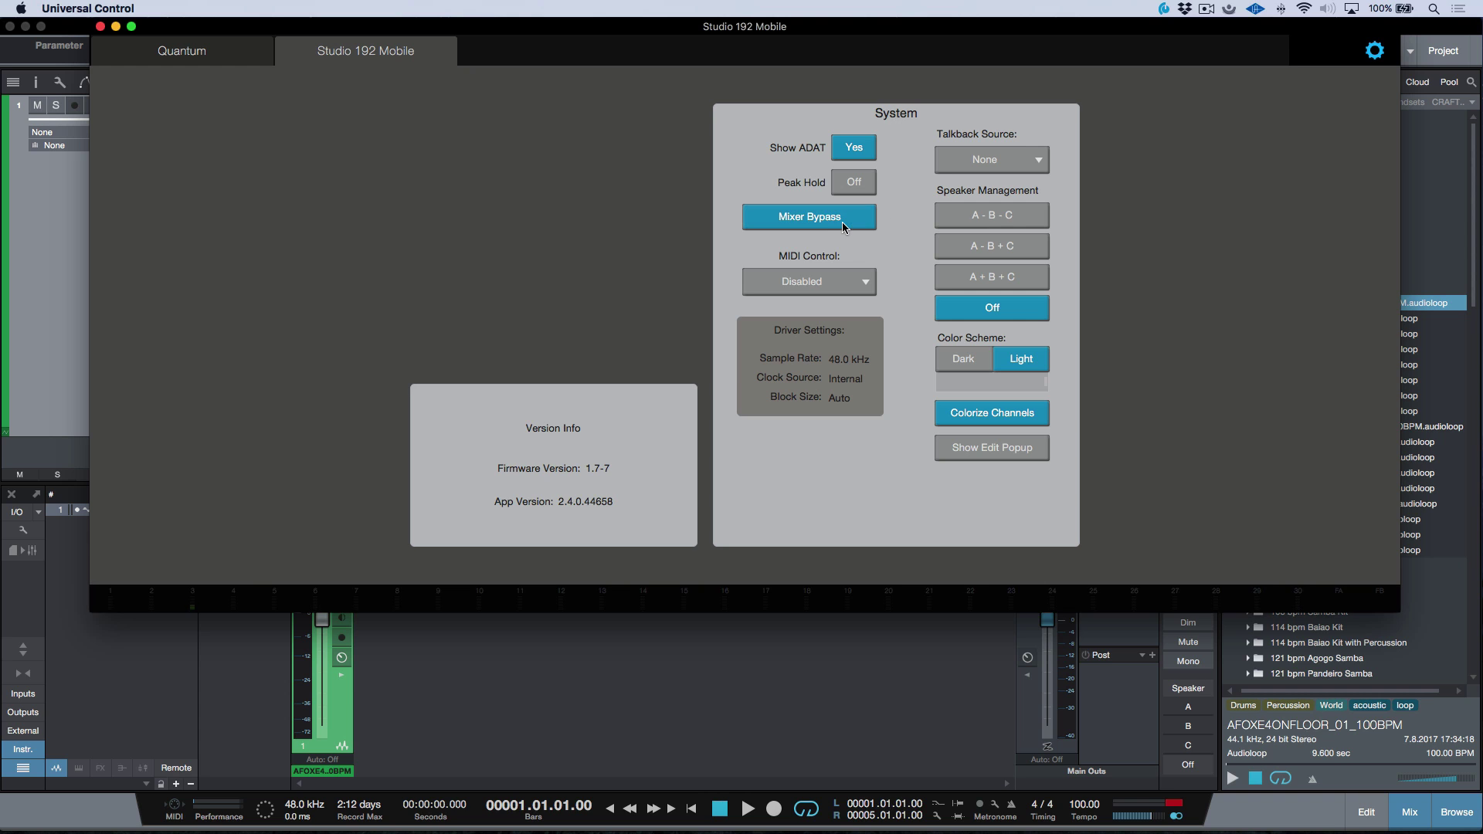
click(1376, 51)
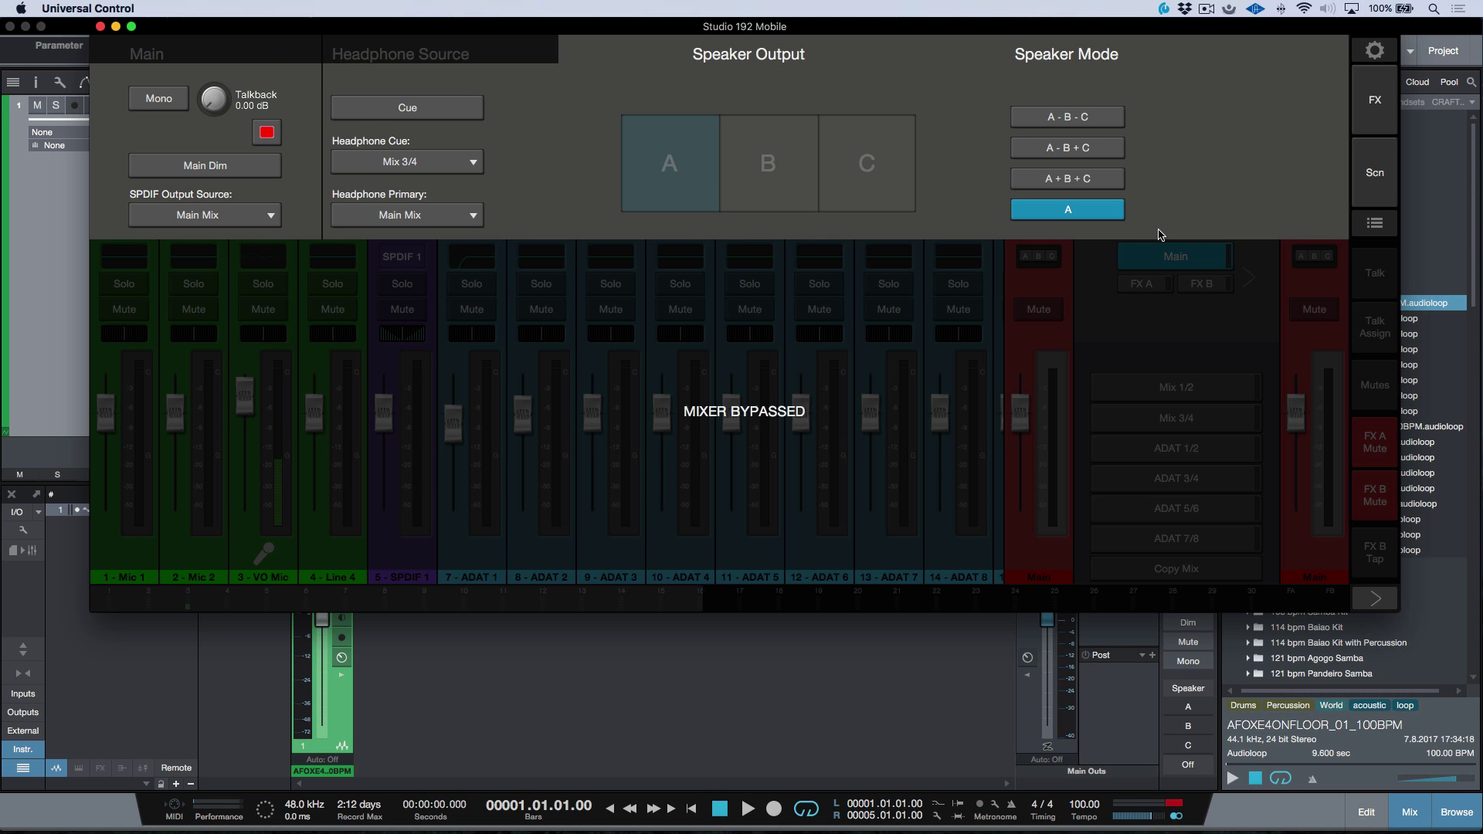
Step: View the Quantum's control page for comparison, and clear the main output's clip indicator in Studio One
click(1375, 51)
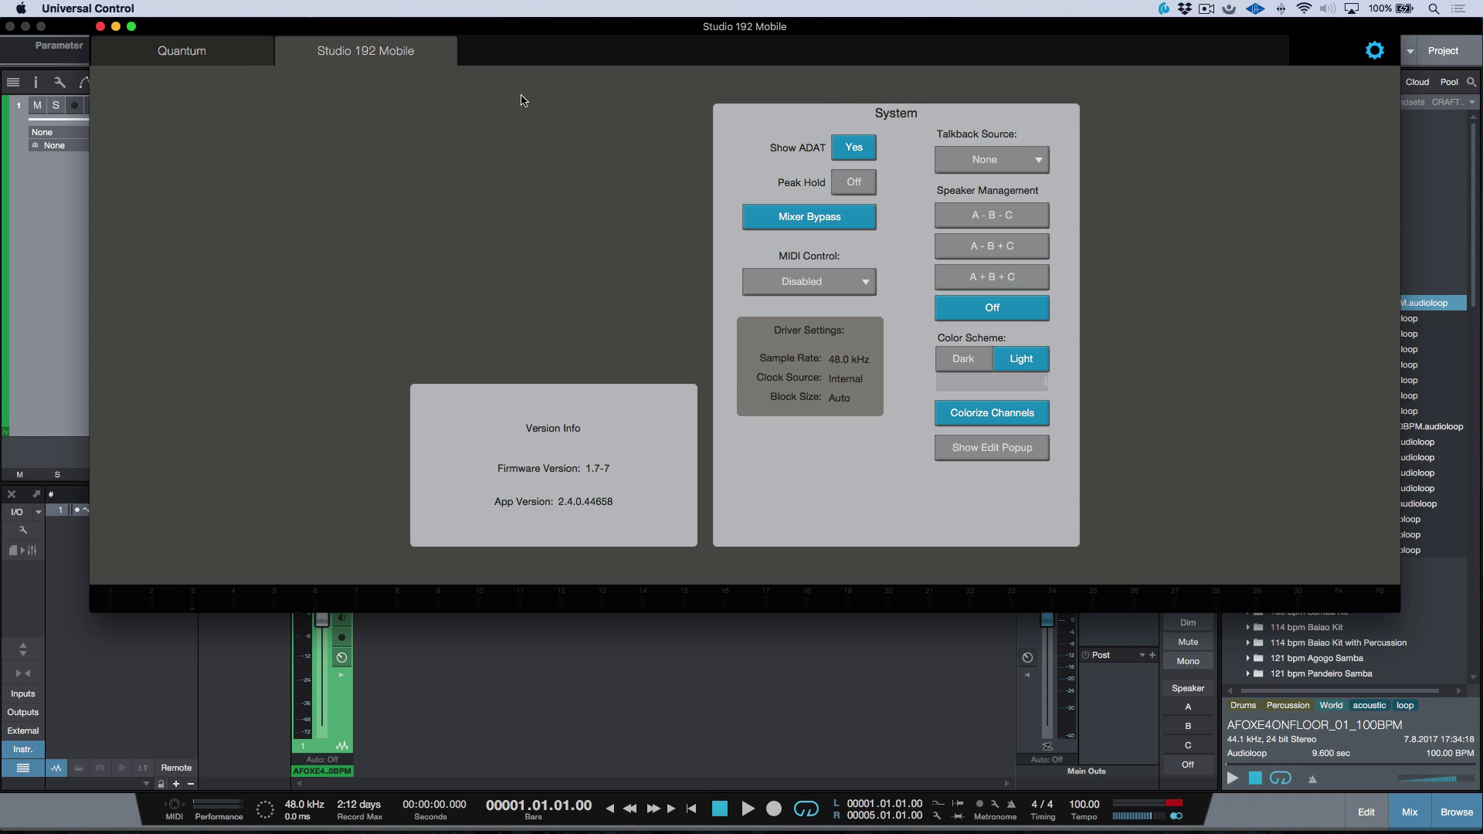
click(235, 61)
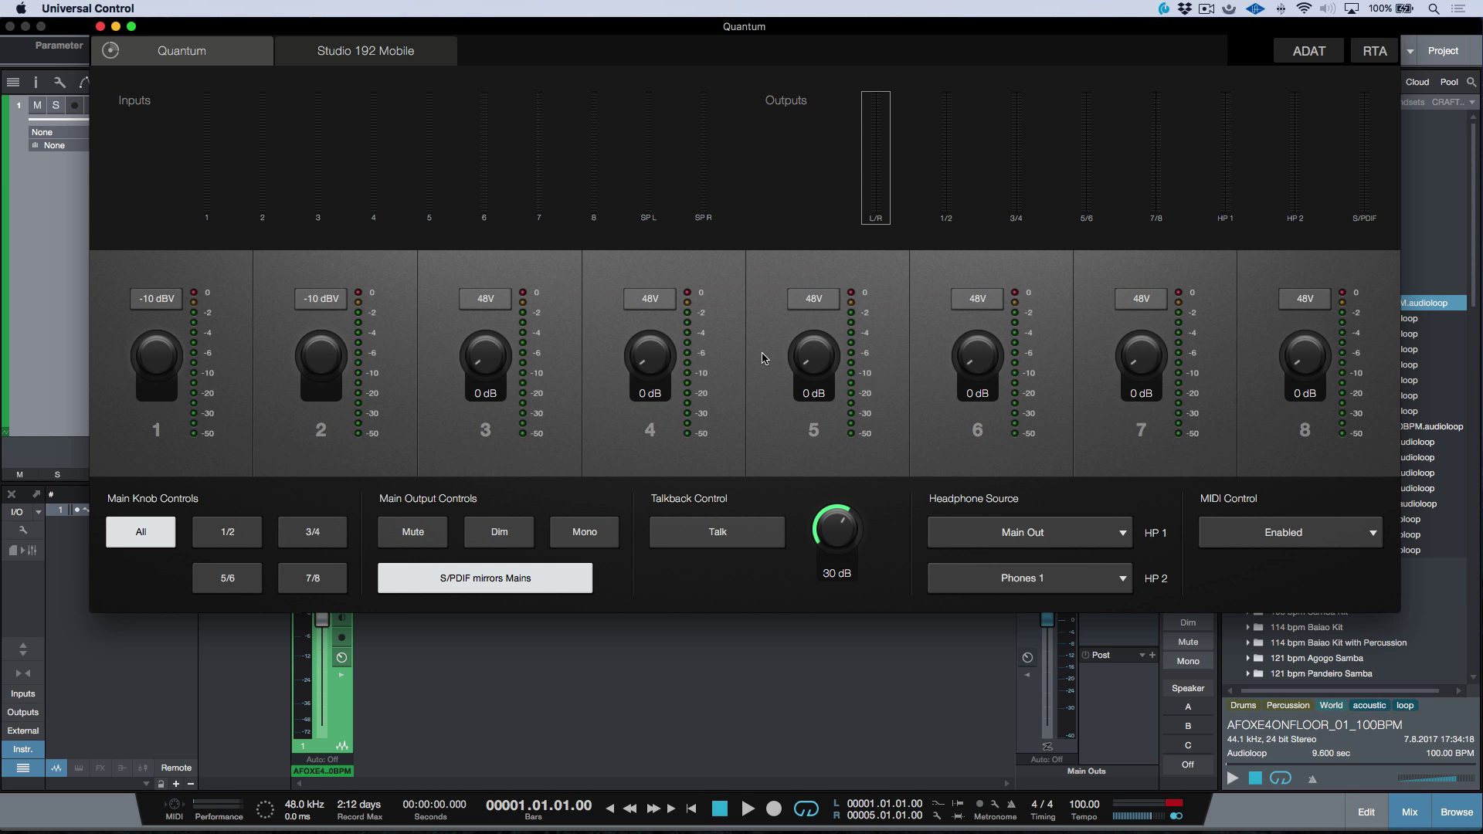
key(super+Tab)
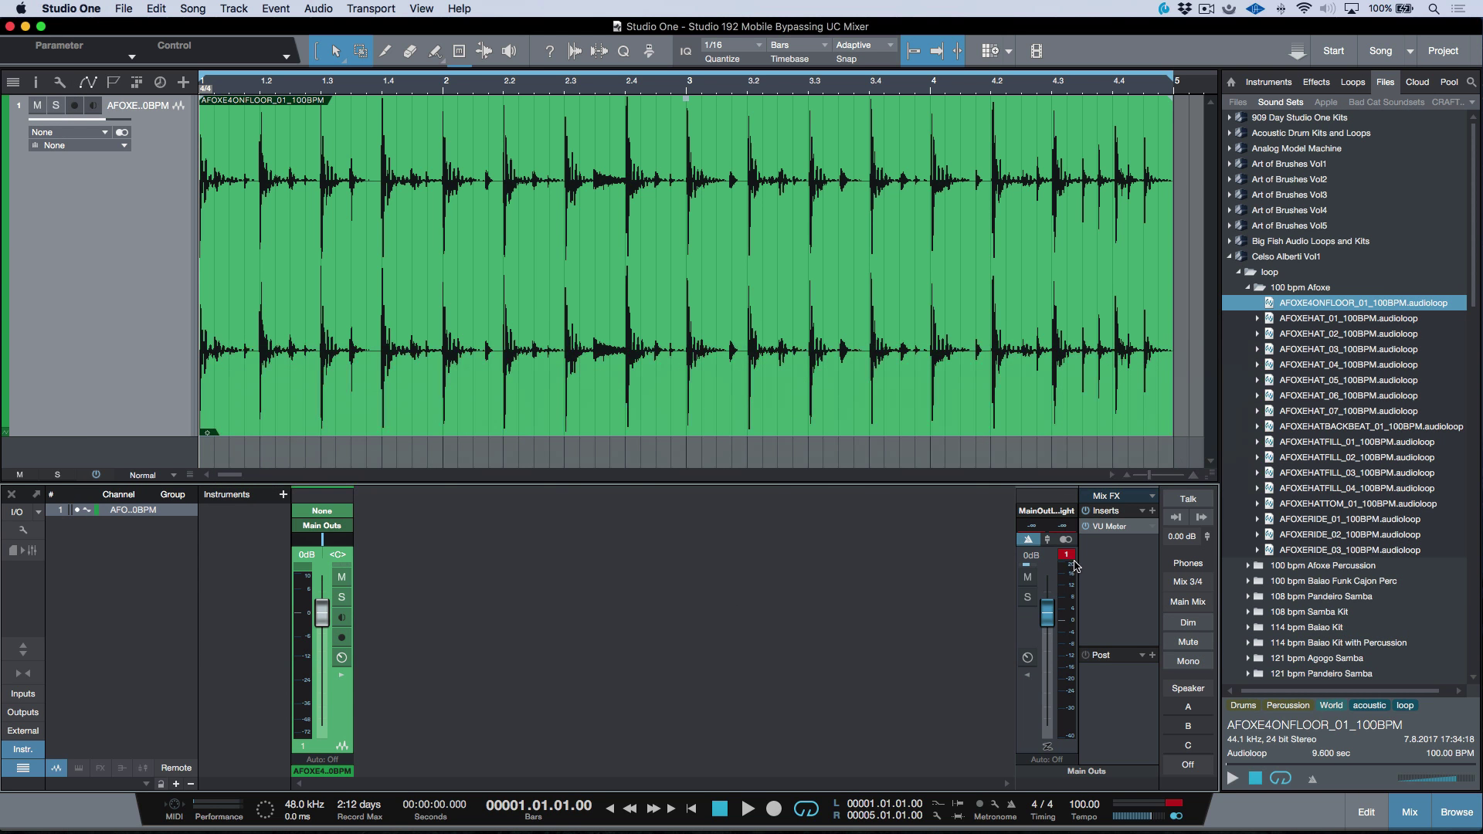
click(1068, 556)
Step: Switch to Universal Control and examine the bypassed Studio 192 Mobile mixer through to its DAW channels
key(super+Tab)
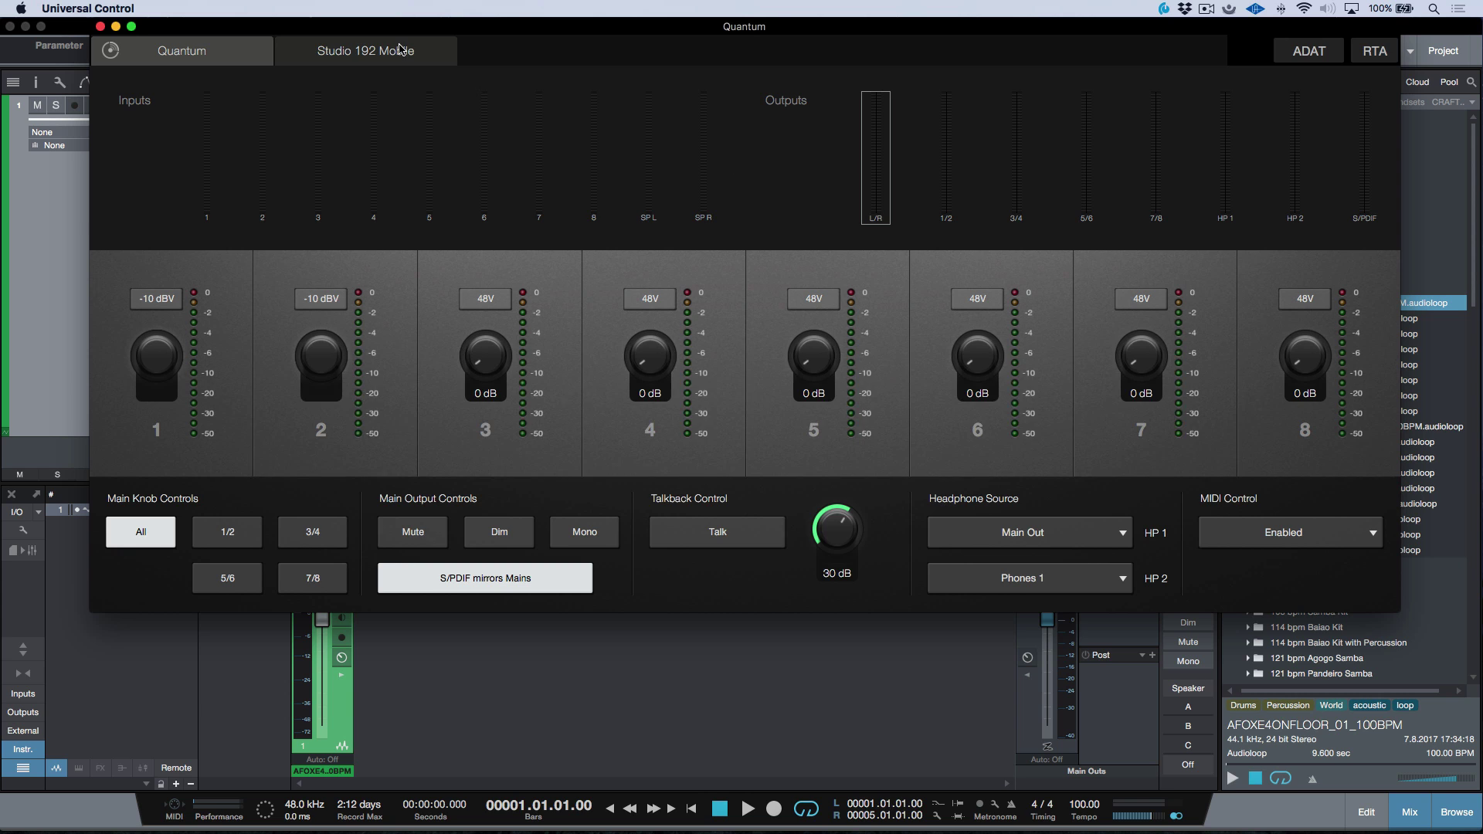
click(400, 50)
click(1374, 51)
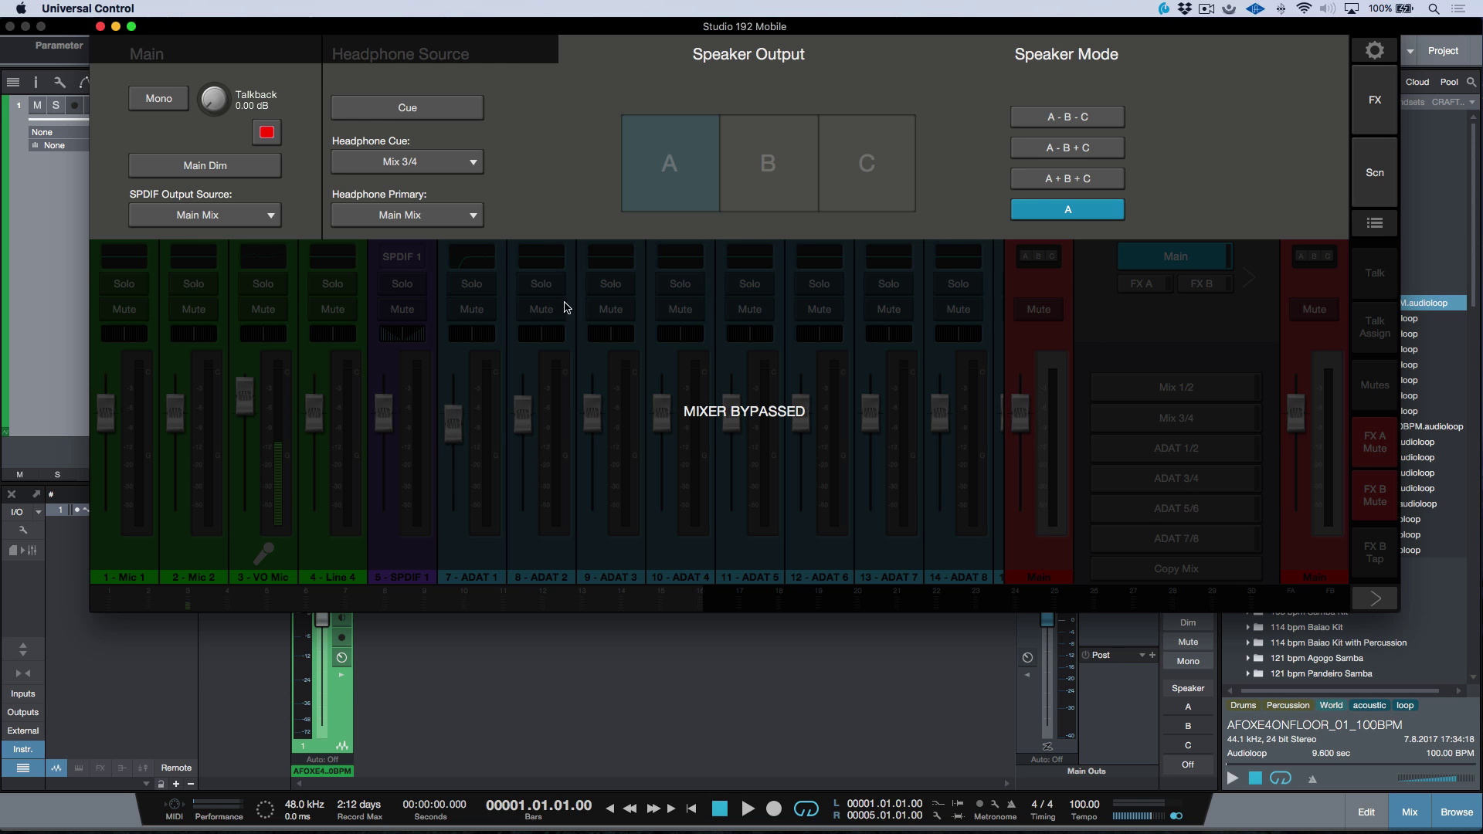
scroll(606, 415, right, 5)
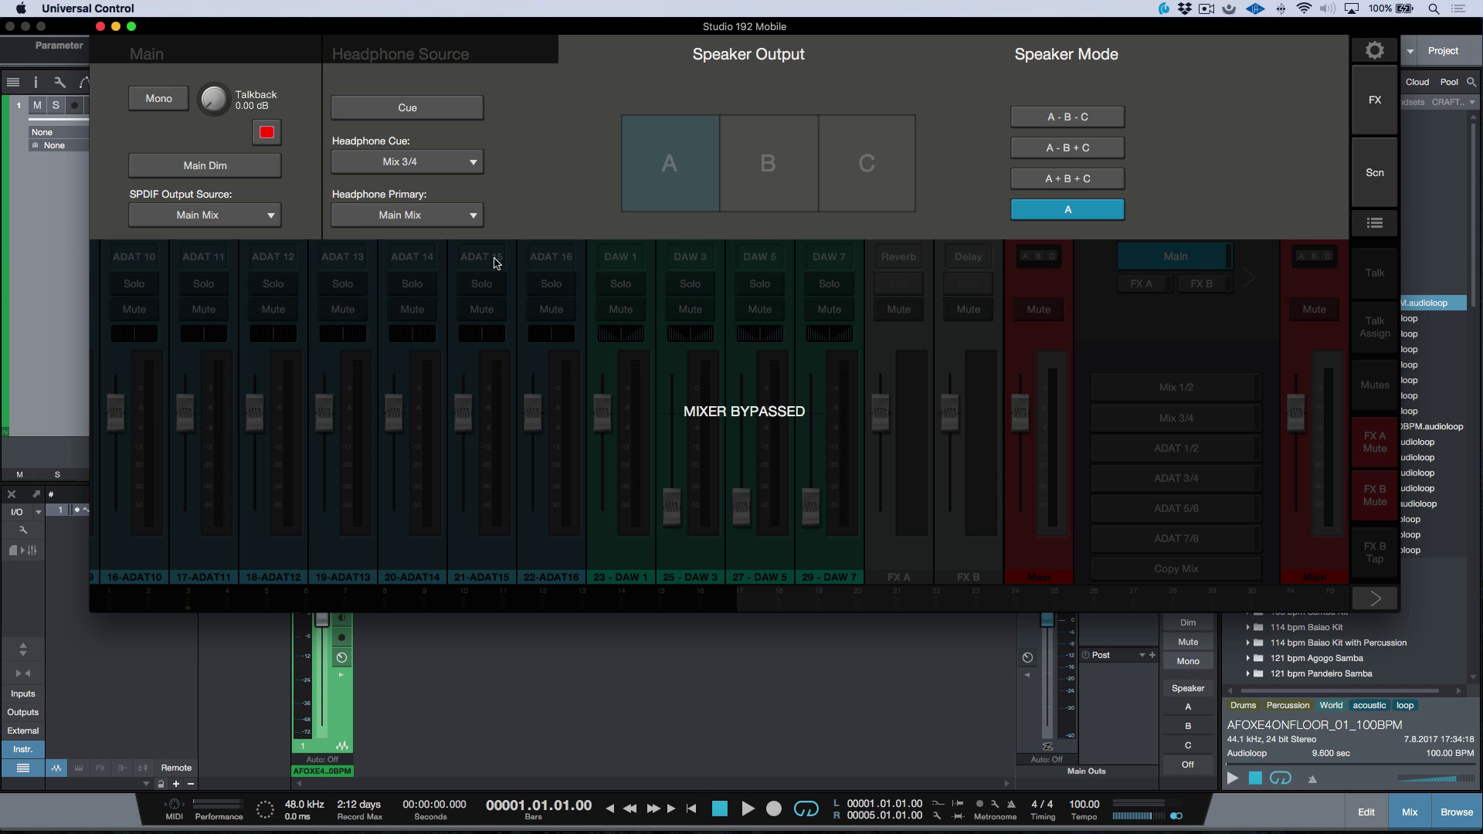
Step: Switch to Studio One and enable Cue mix for the HP 1 output in the song's audio I/O setup
key(super+Tab)
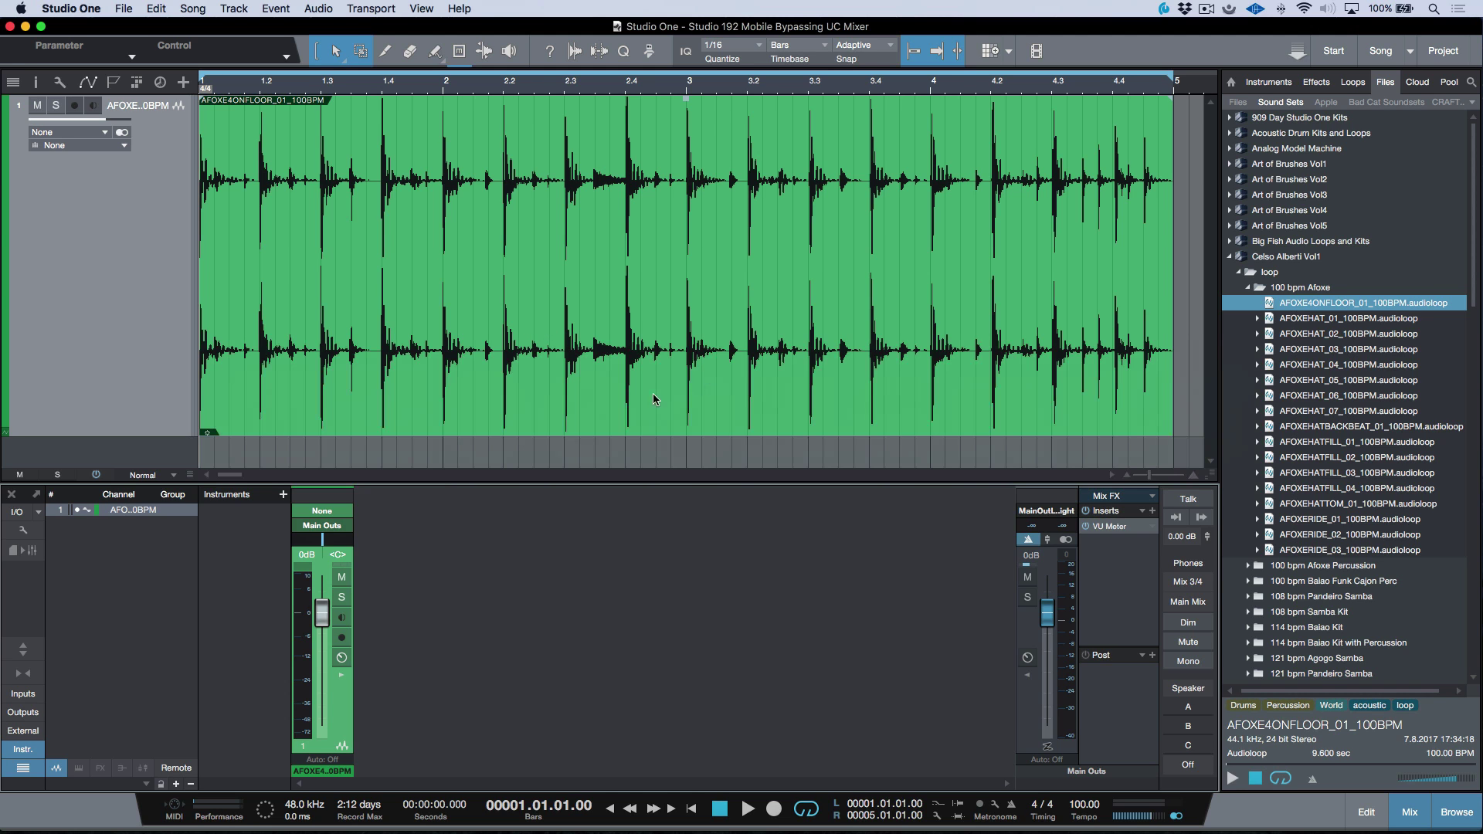
click(14, 513)
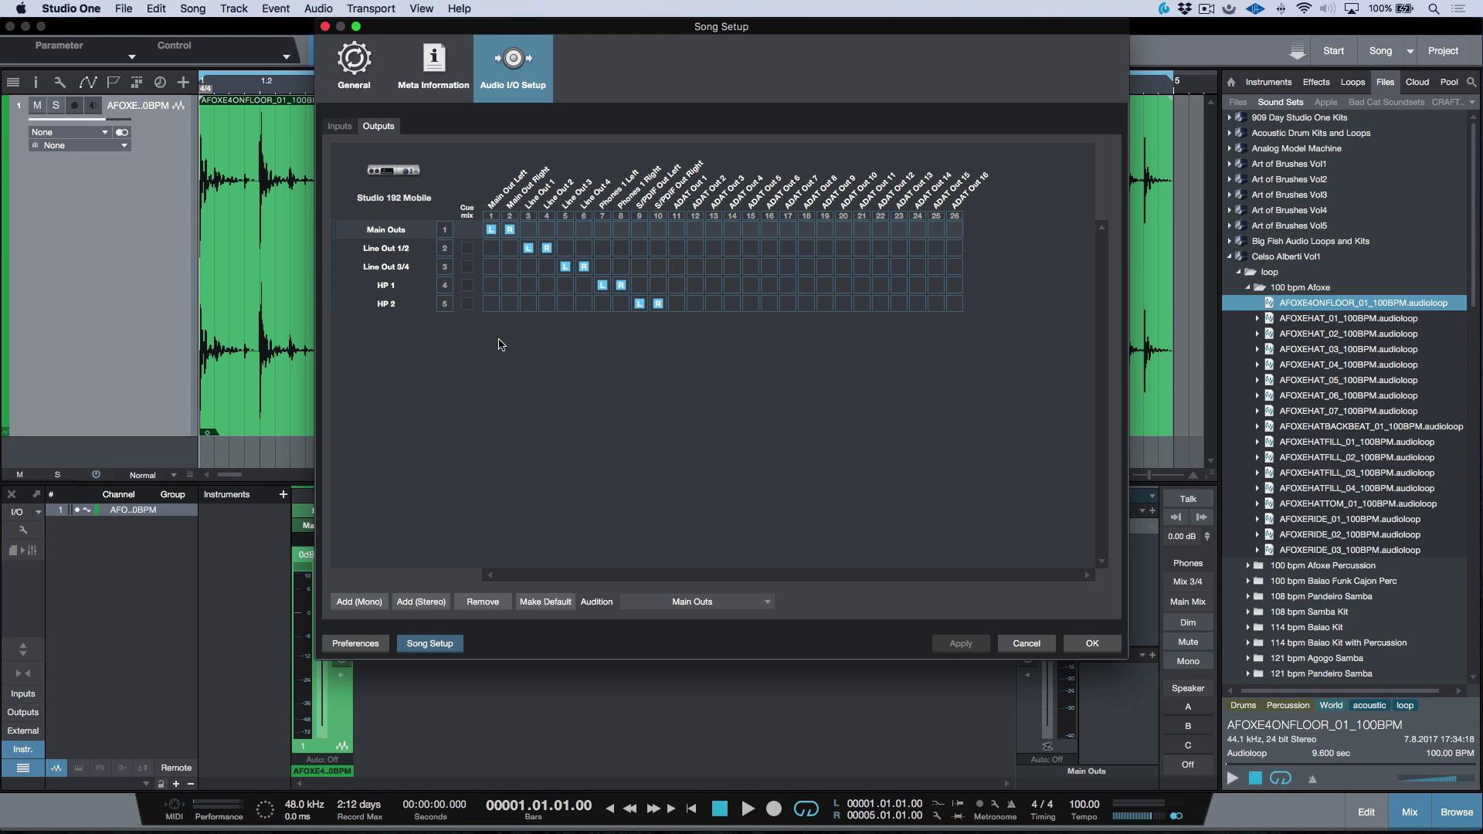
click(466, 287)
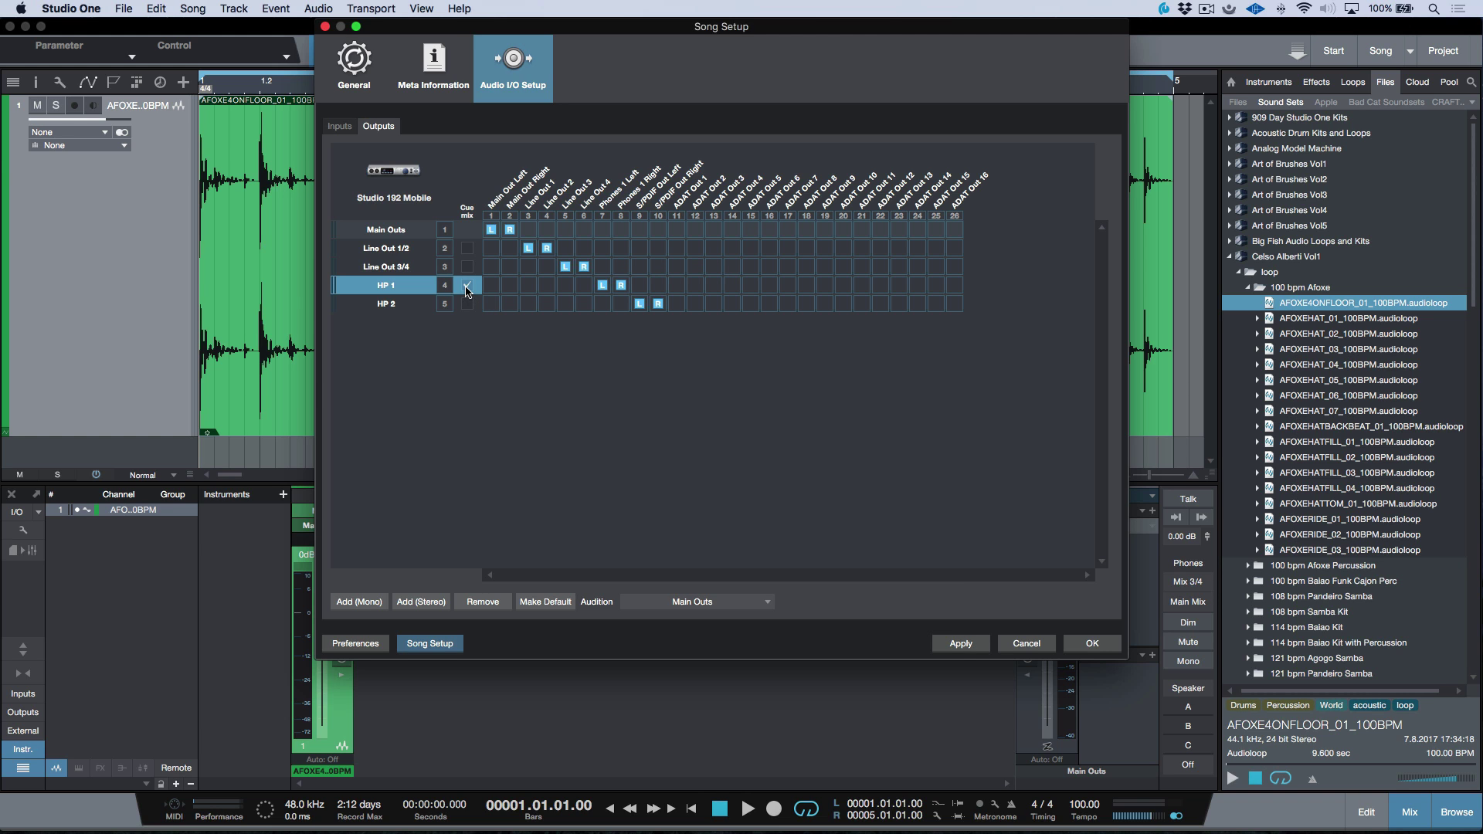
click(962, 645)
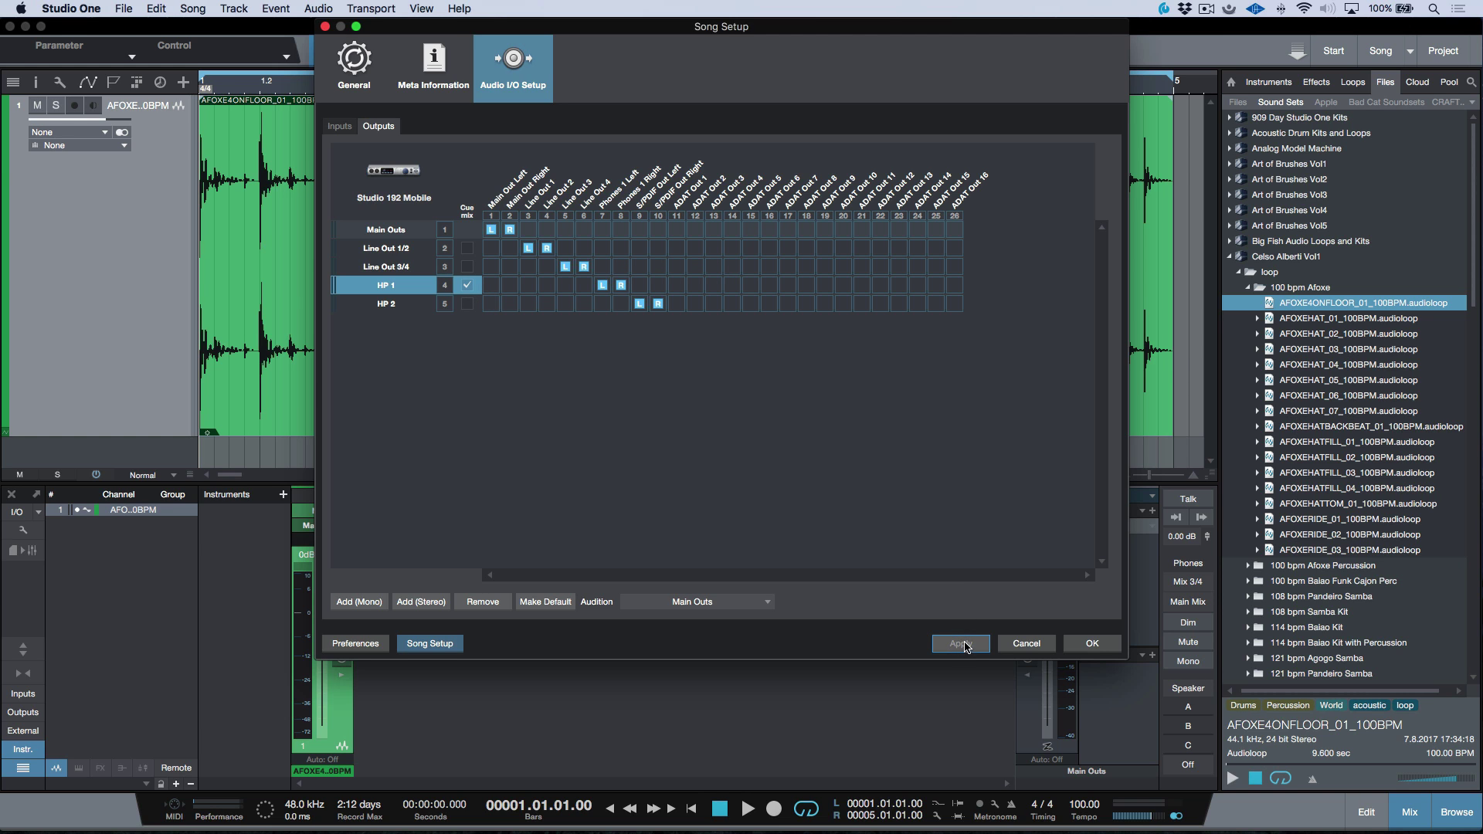
click(1089, 643)
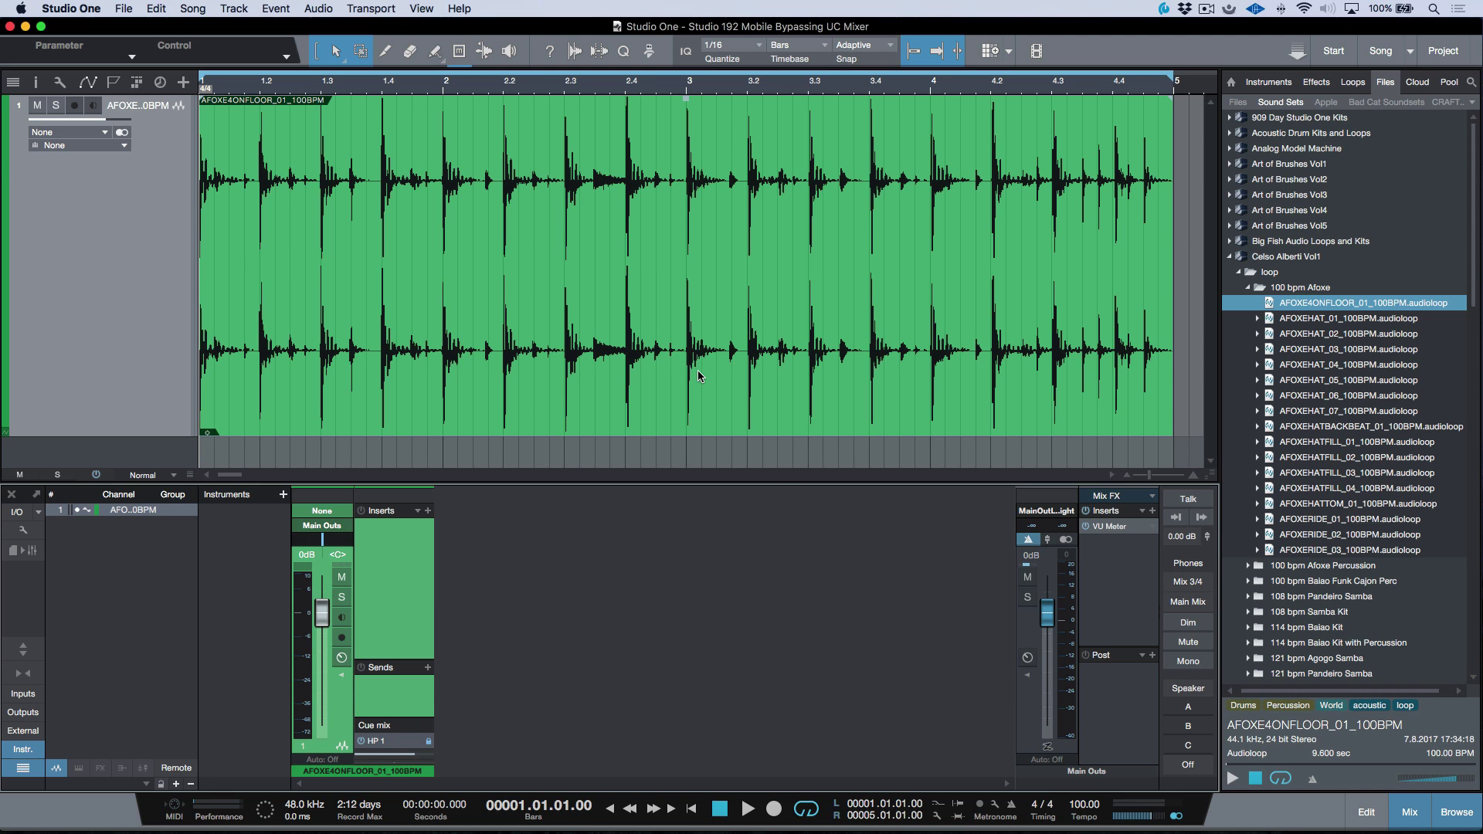
Step: Play the drum loop with the HP 1 cue mix on its channel to check the headphone feed, and stop playback
key(space)
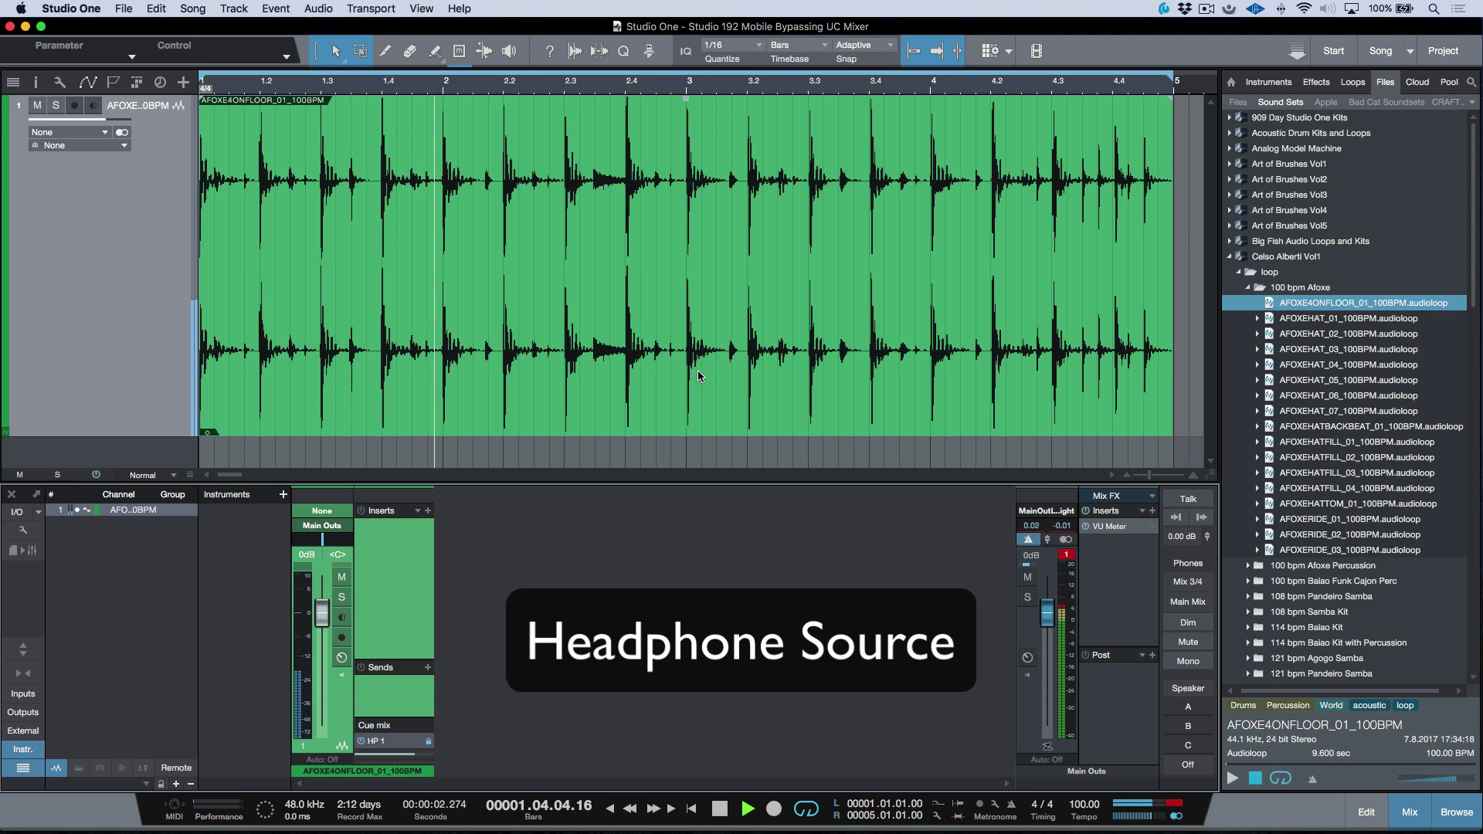
key(space)
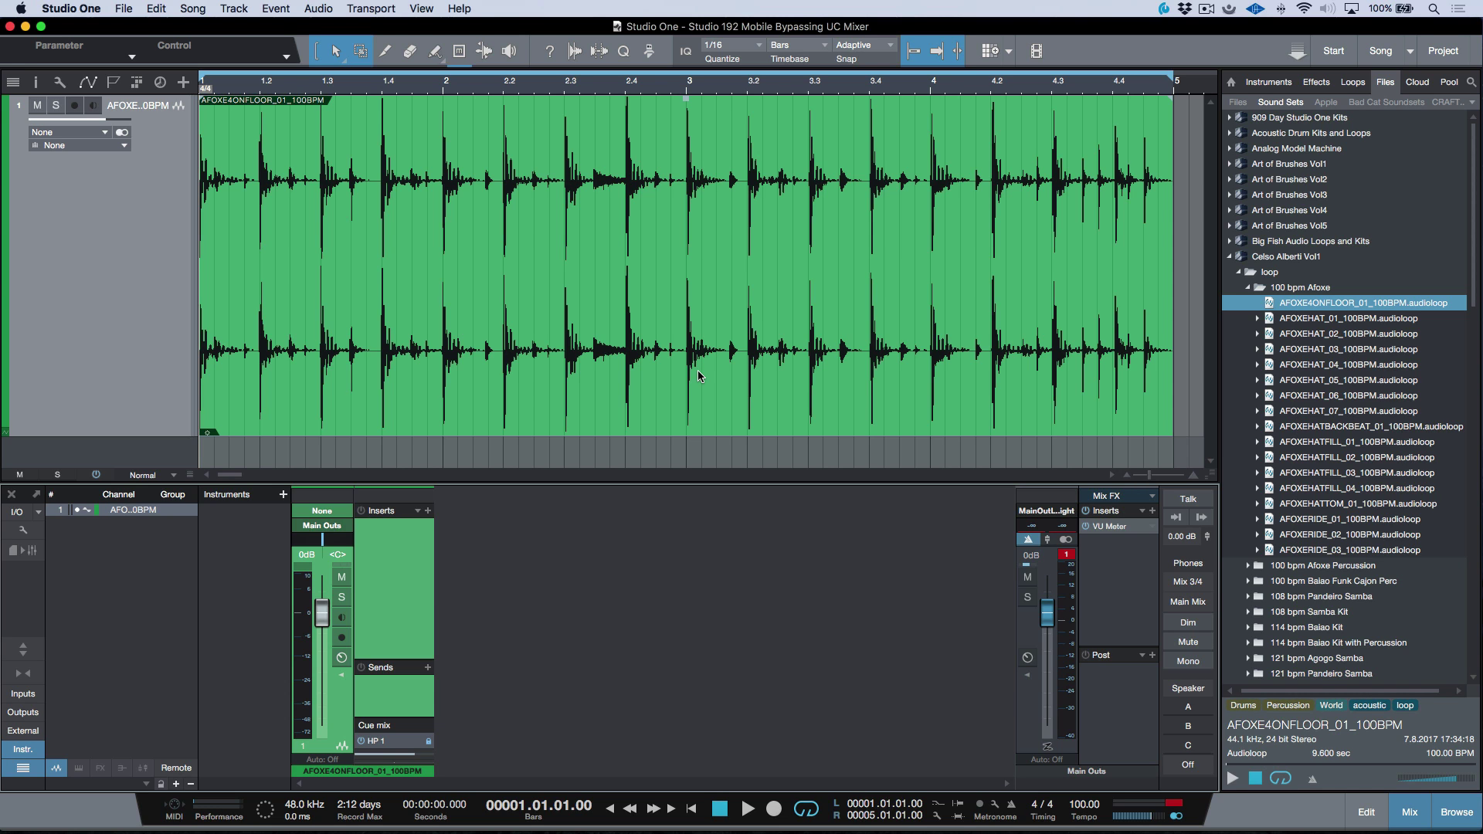
mouse_move(481, 811)
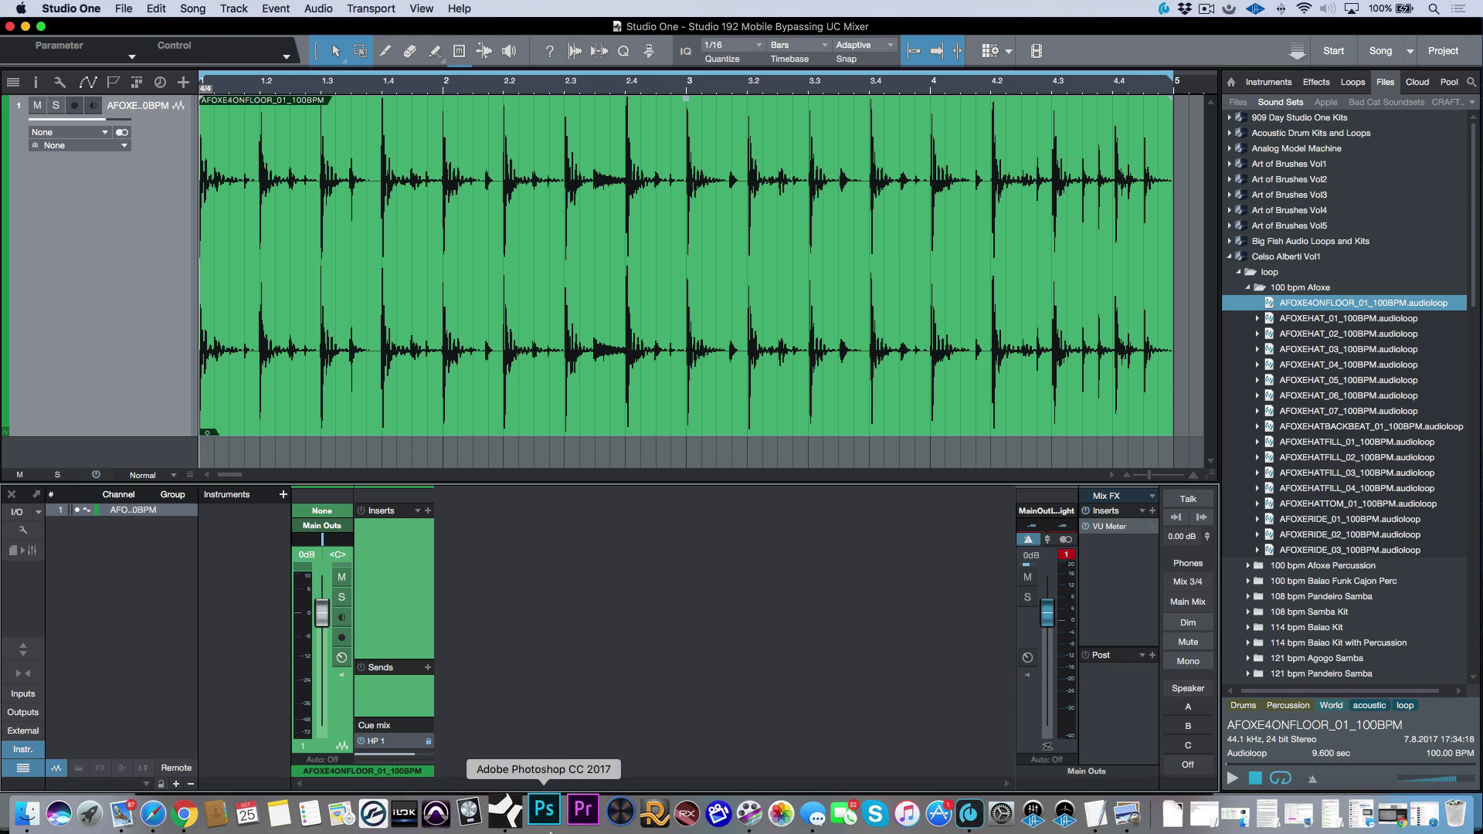
Step: Switch to Logic Pro X, select the Audio 3 track and enable software monitoring
click(482, 809)
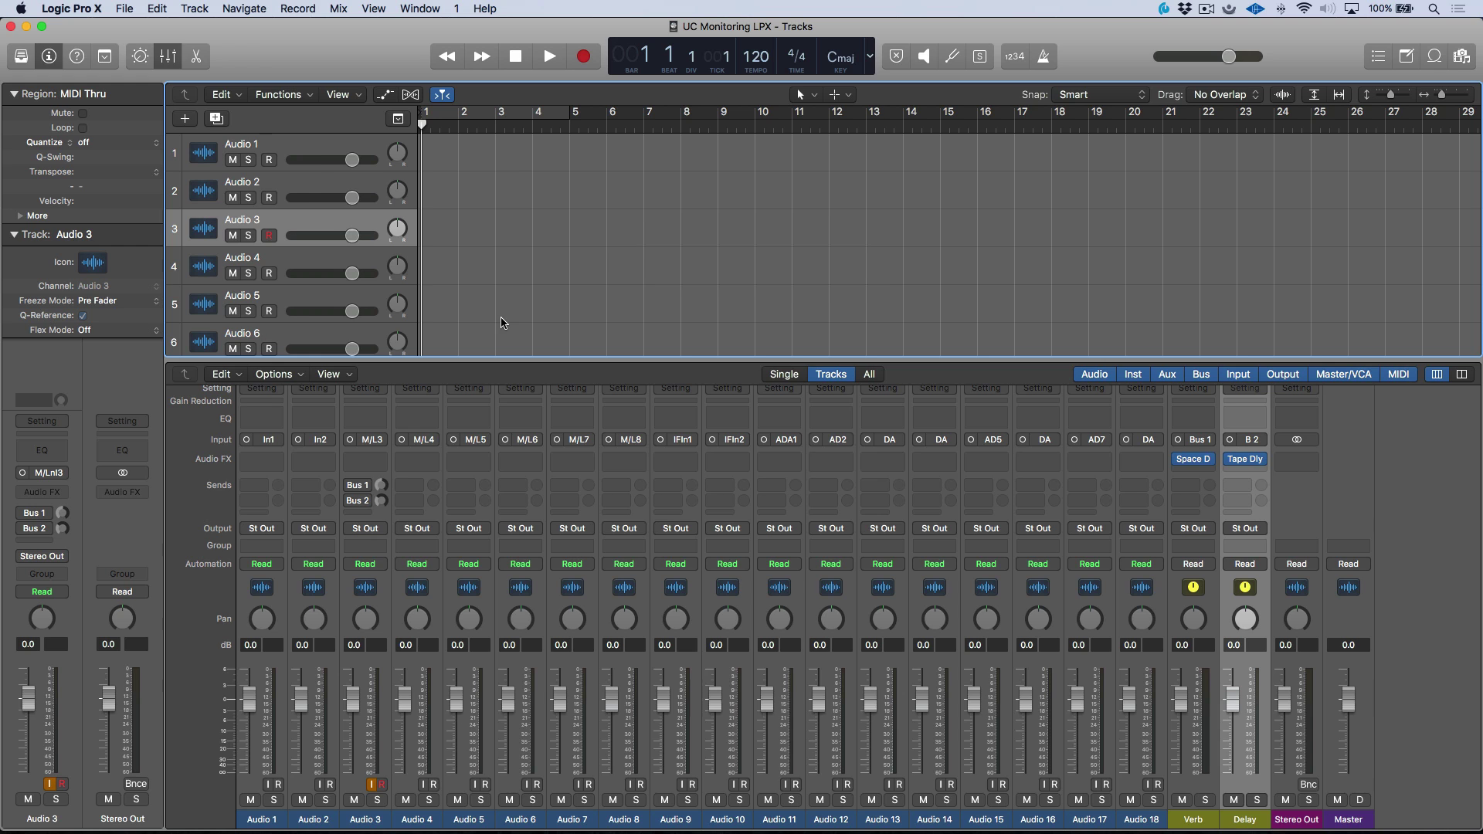
click(315, 224)
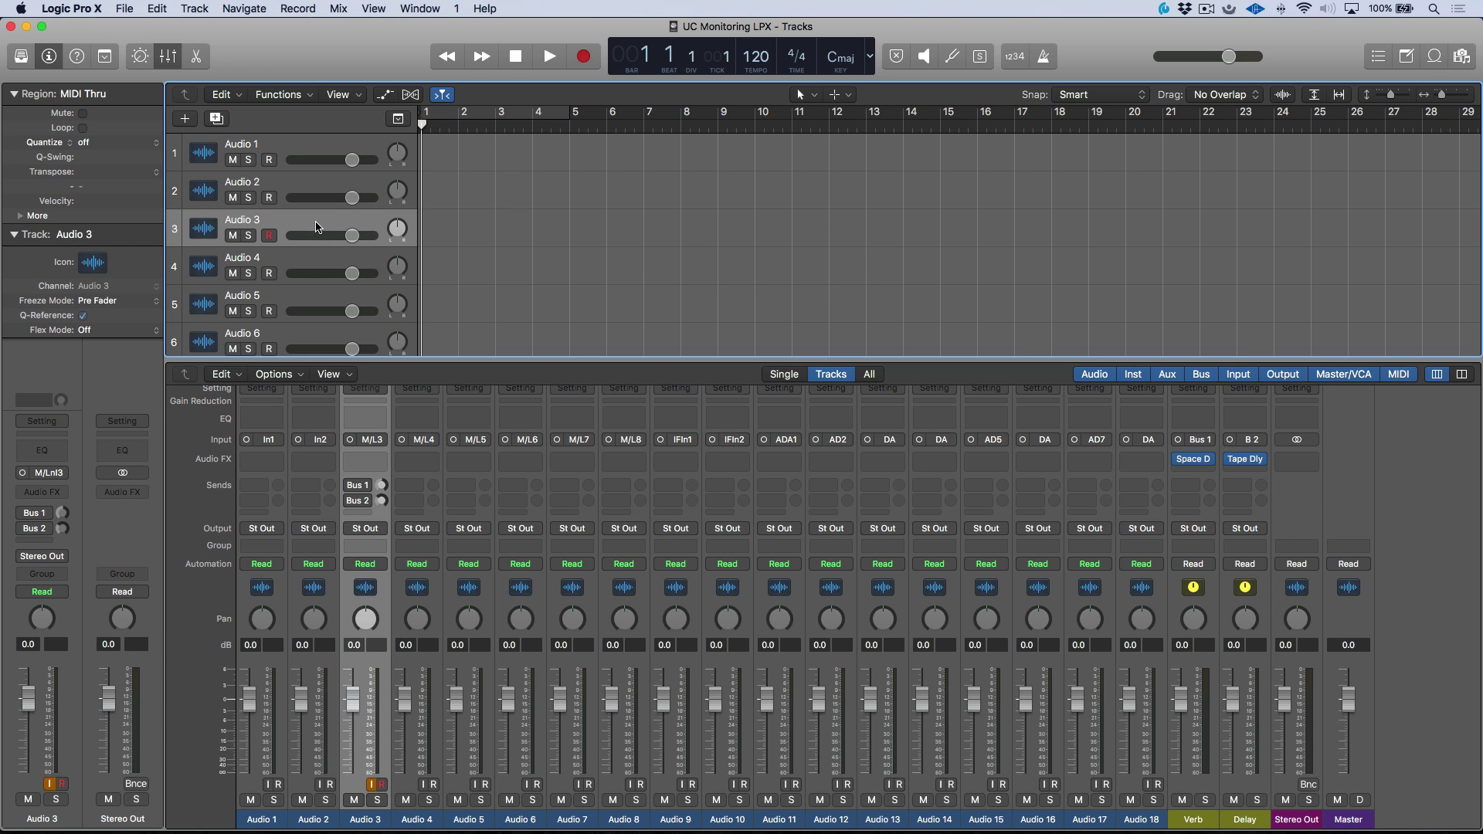
click(926, 56)
Step: Set the audio device to PreSonus Studio 192 Mobile with a 32-sample I/O buffer, apply the changes and close the preferences
key(alt+comma)
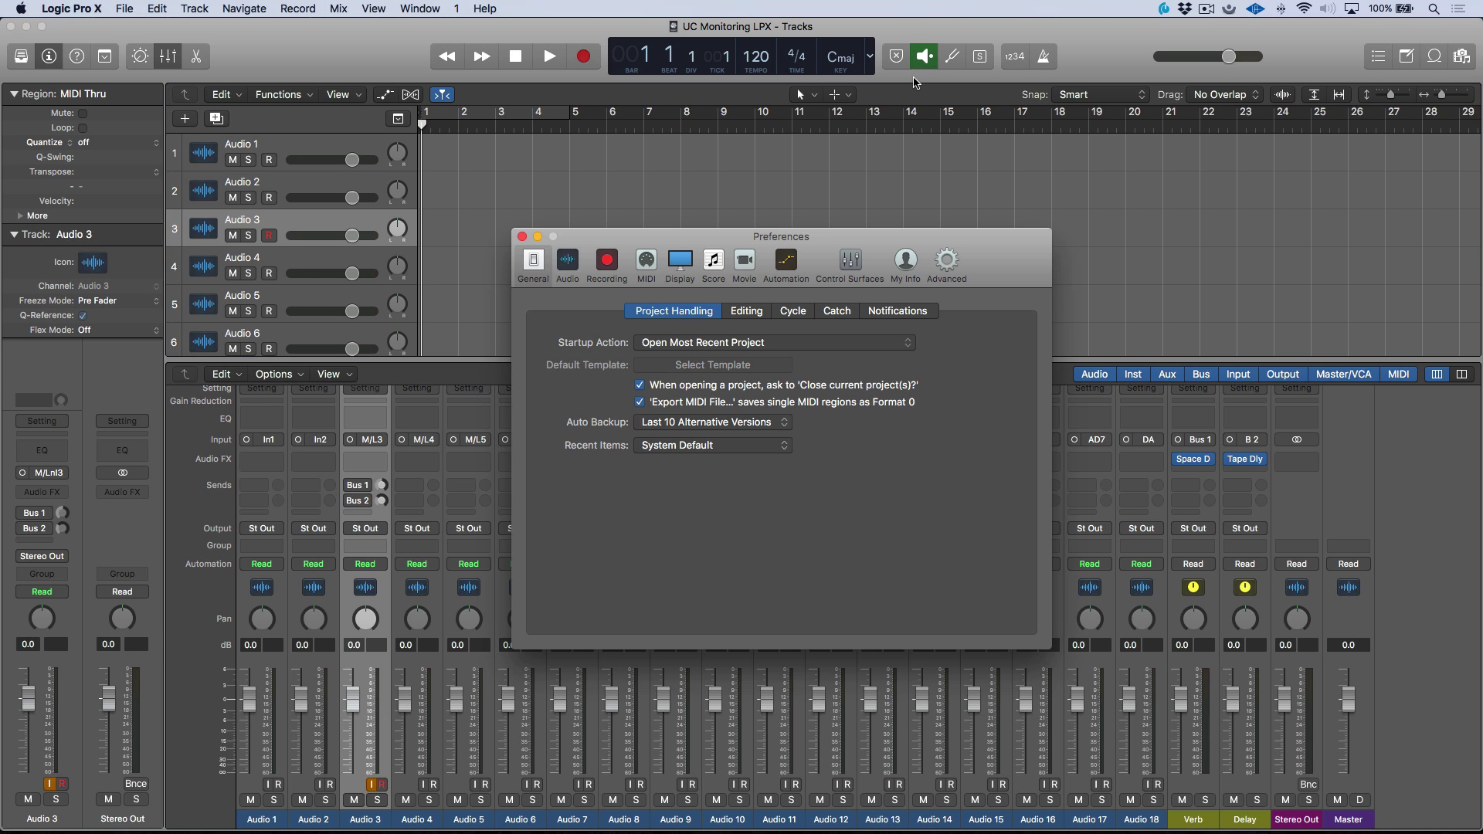
click(569, 261)
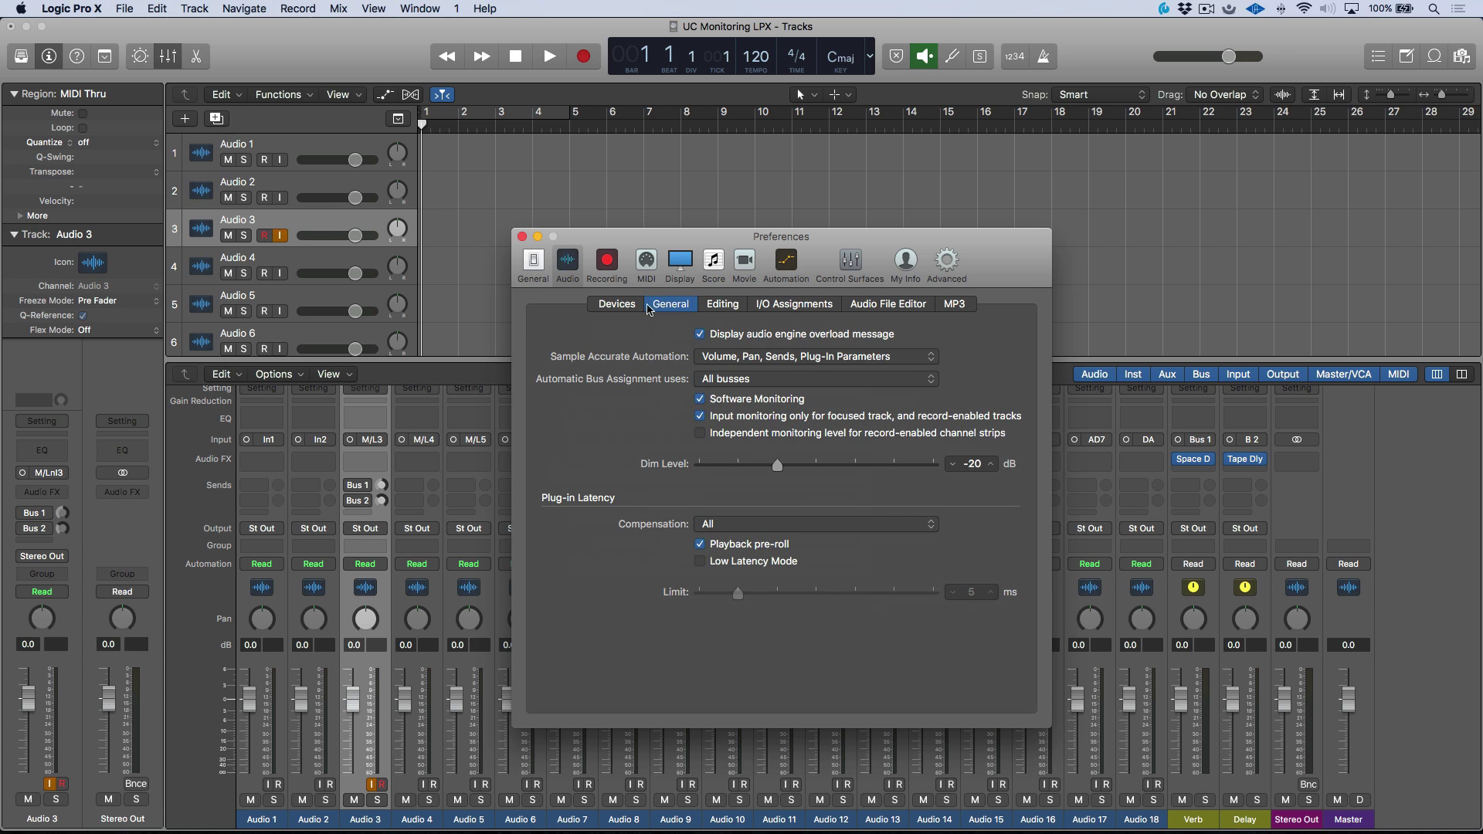
click(621, 306)
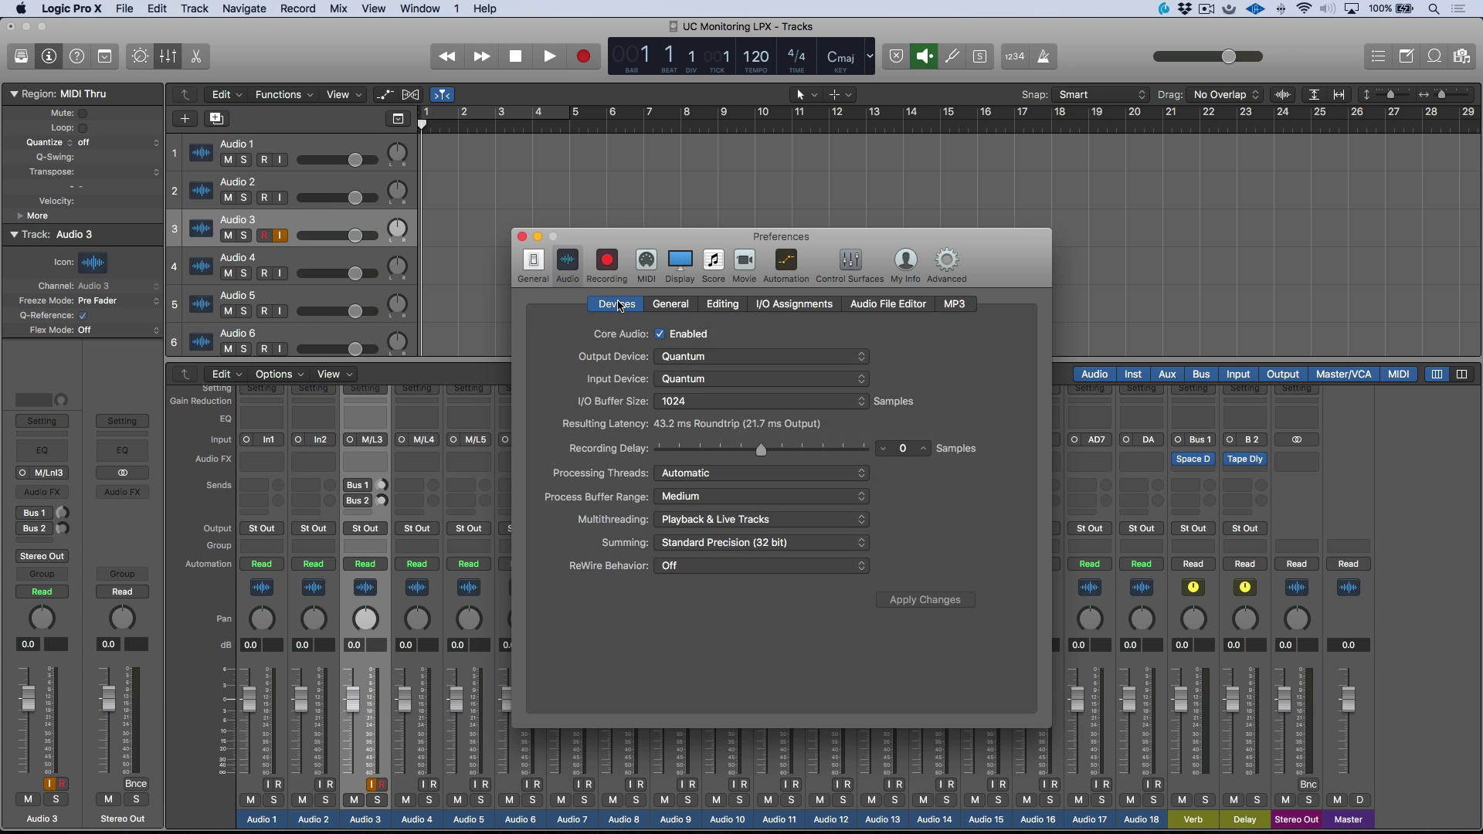
click(714, 357)
click(718, 344)
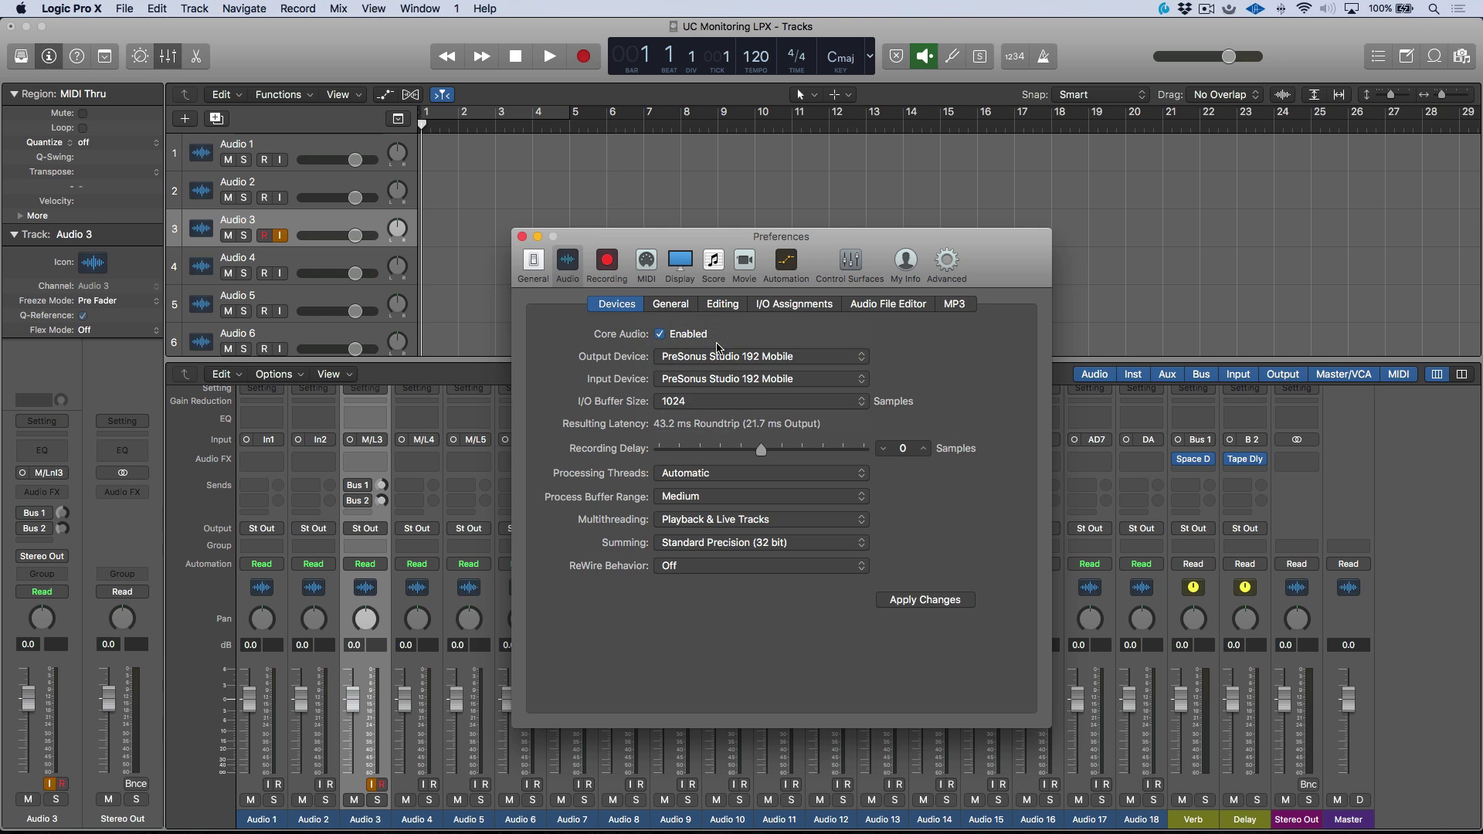
click(761, 407)
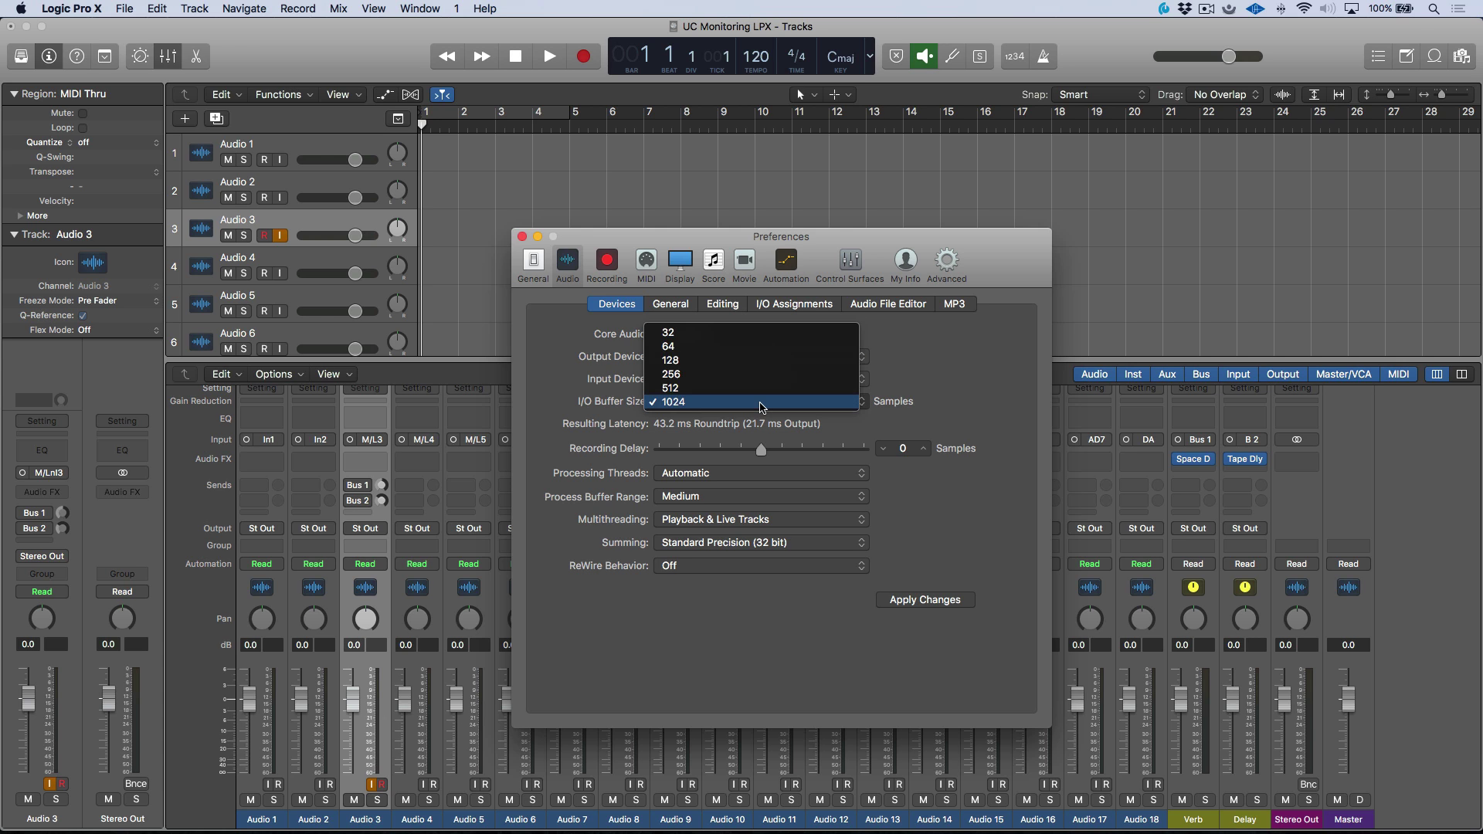
click(766, 340)
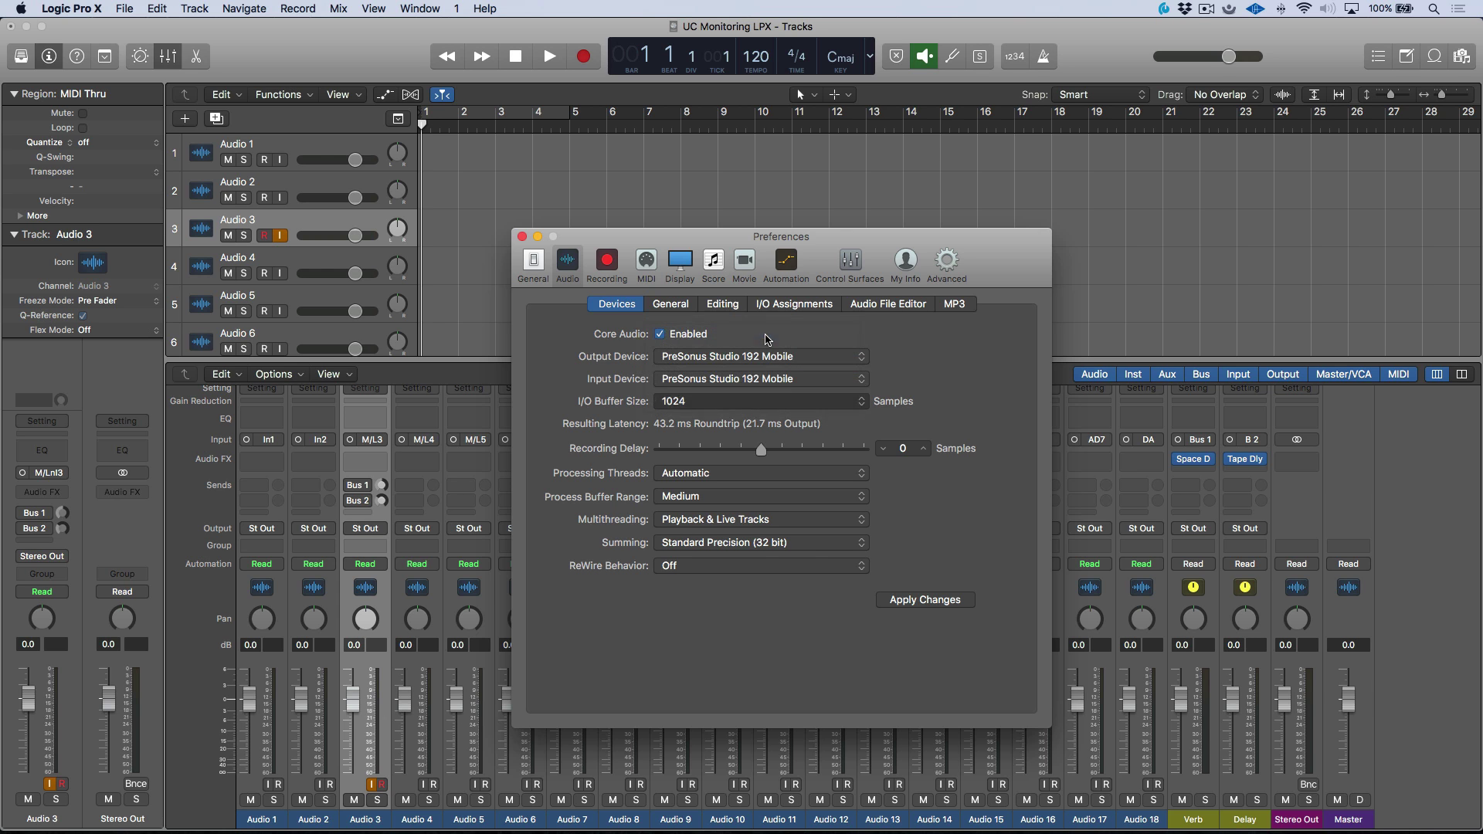
click(946, 604)
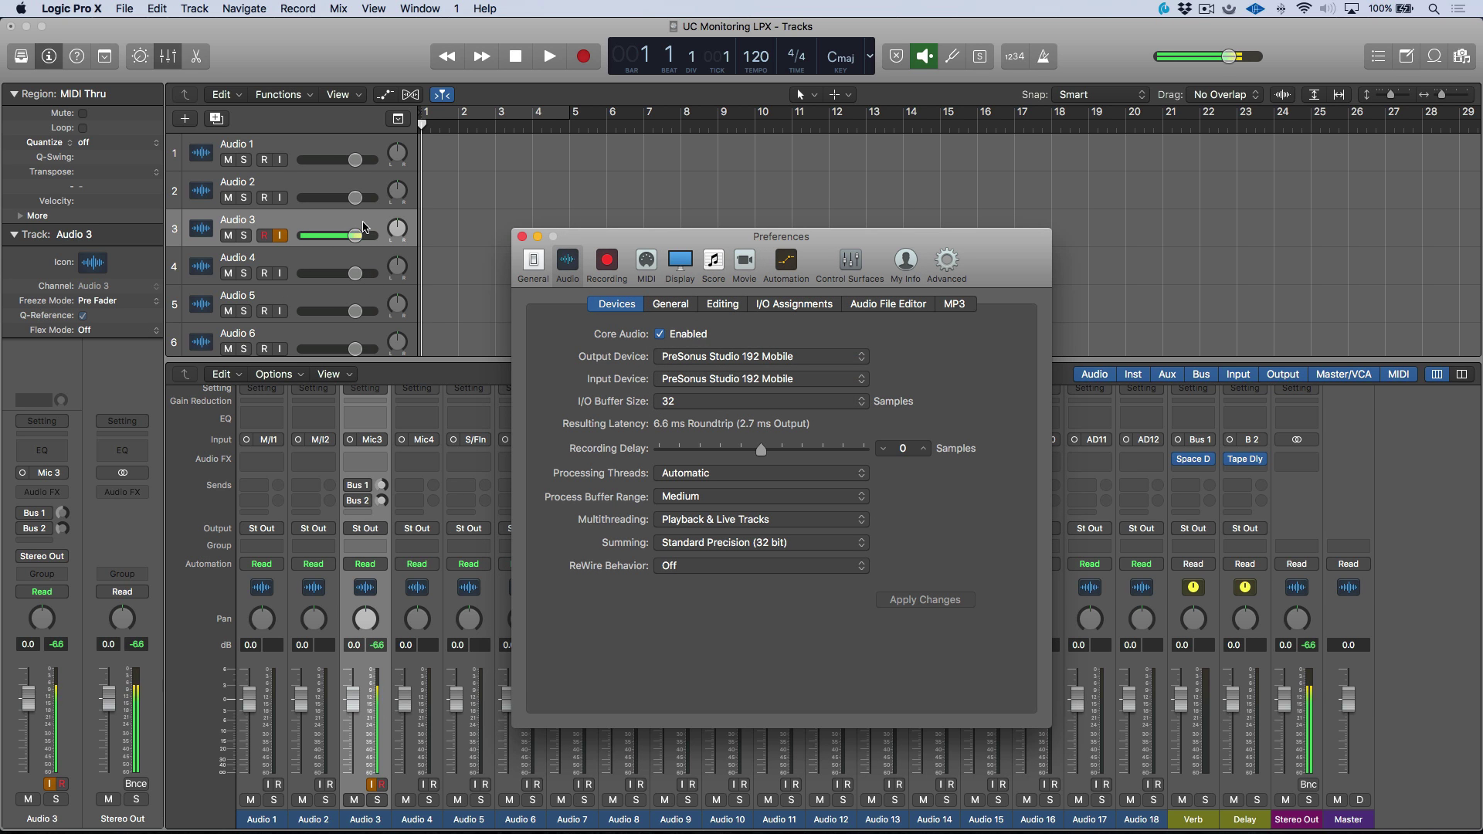
click(522, 236)
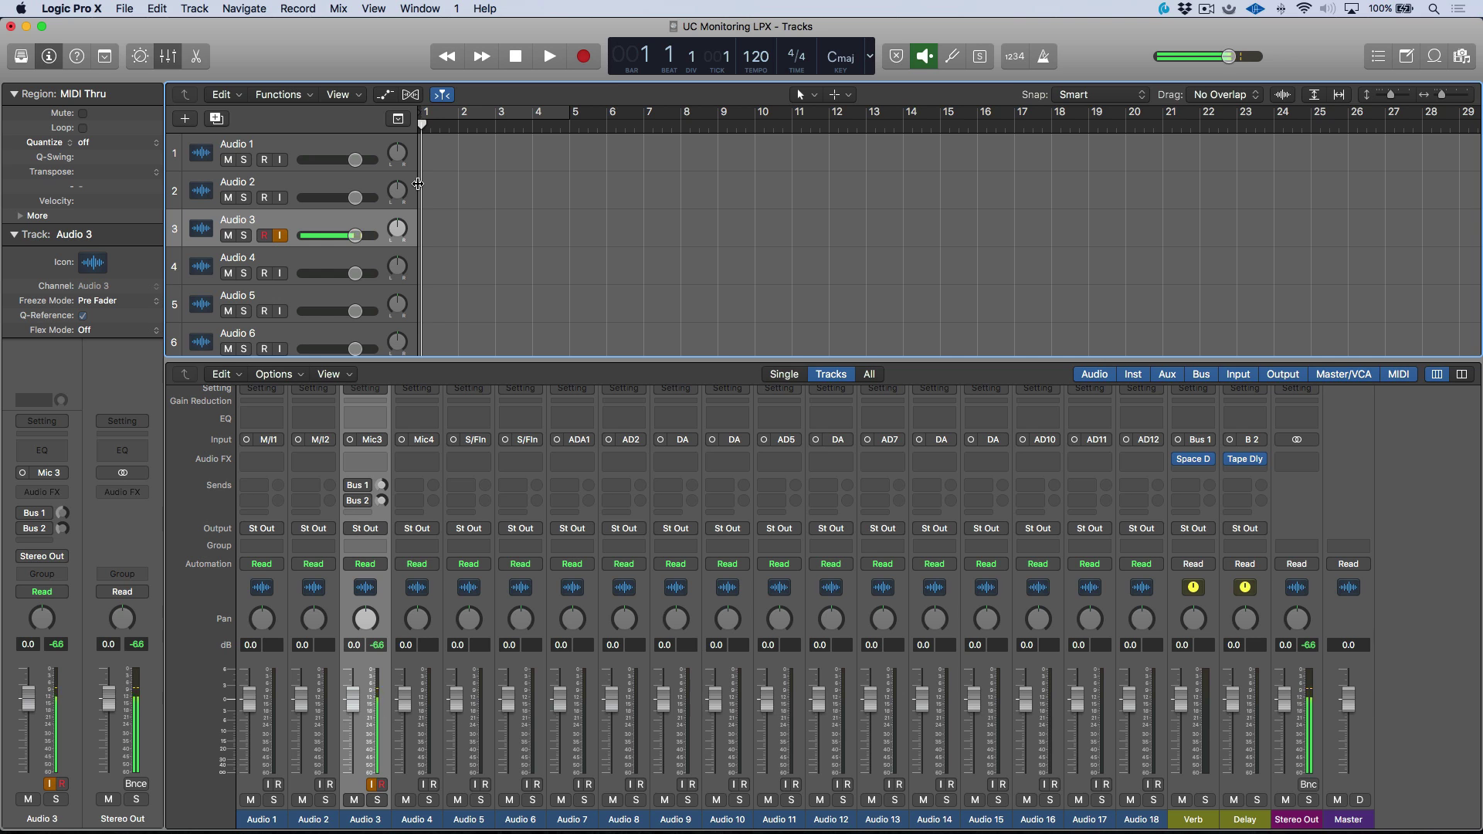
Step: Add a Bus 3 send to the Audio 3 channel, below its Bus 1 and Bus 2 sends
click(357, 514)
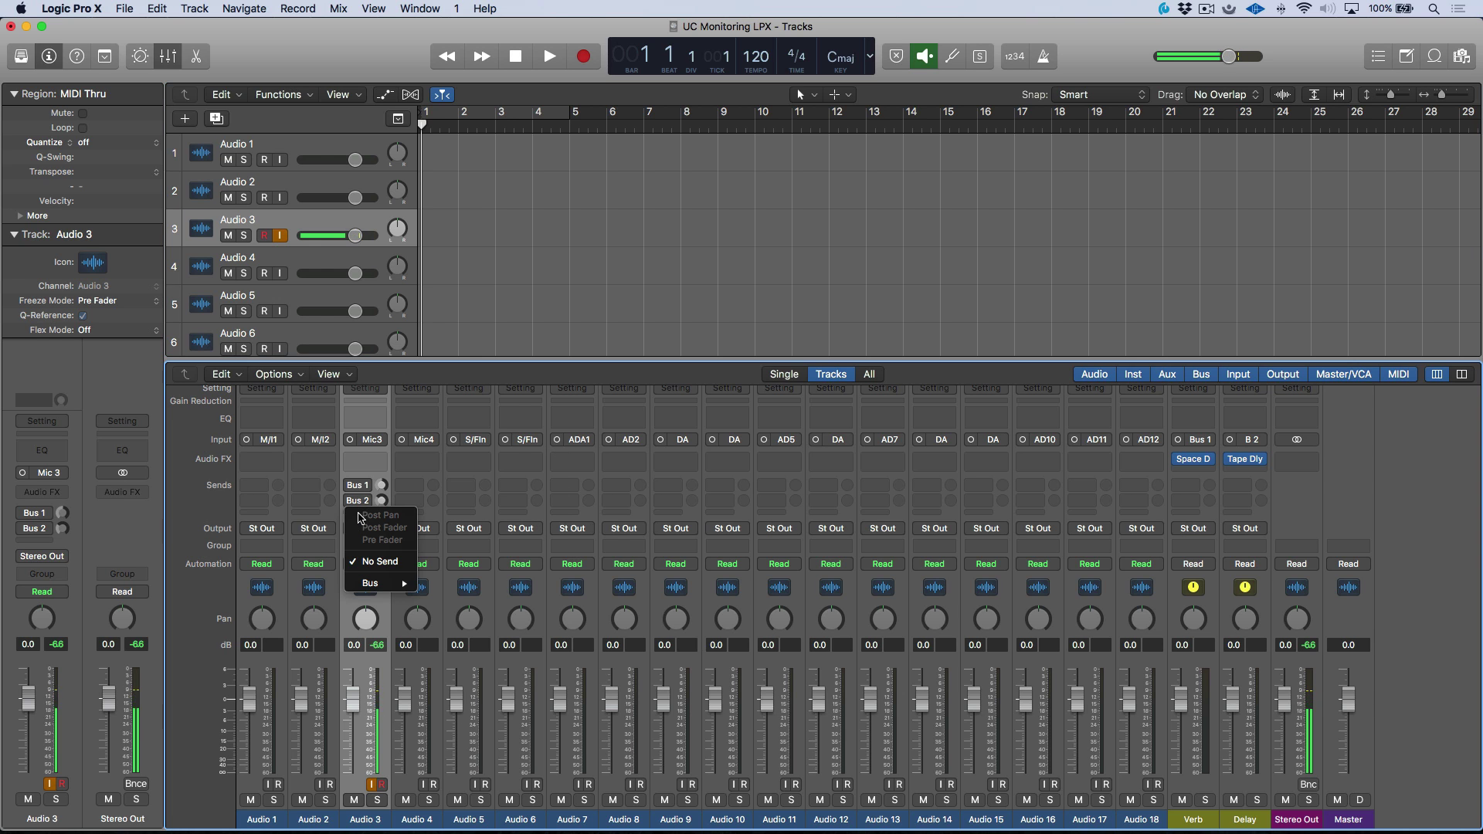
mouse_move(382, 587)
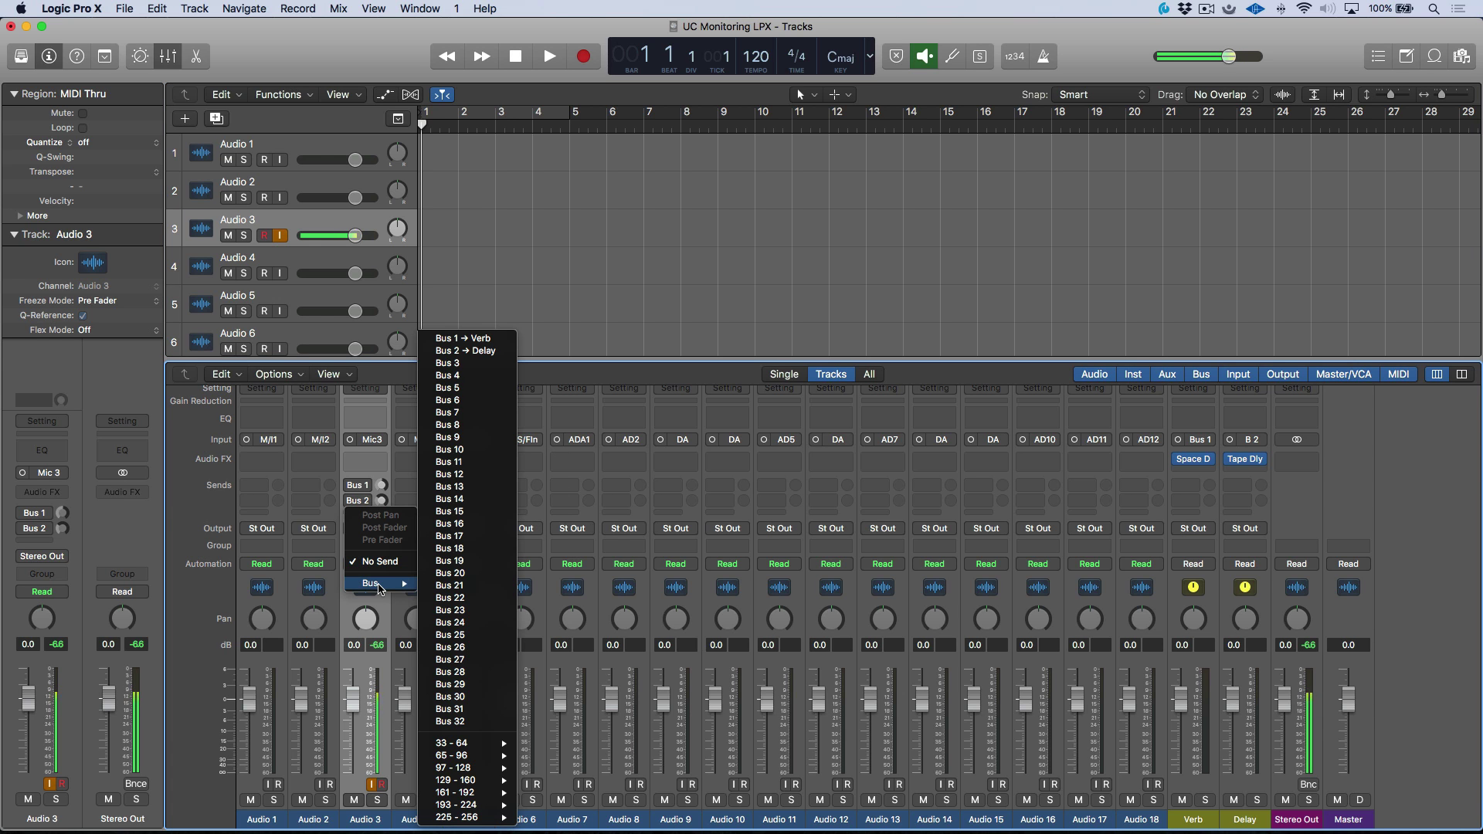
click(483, 364)
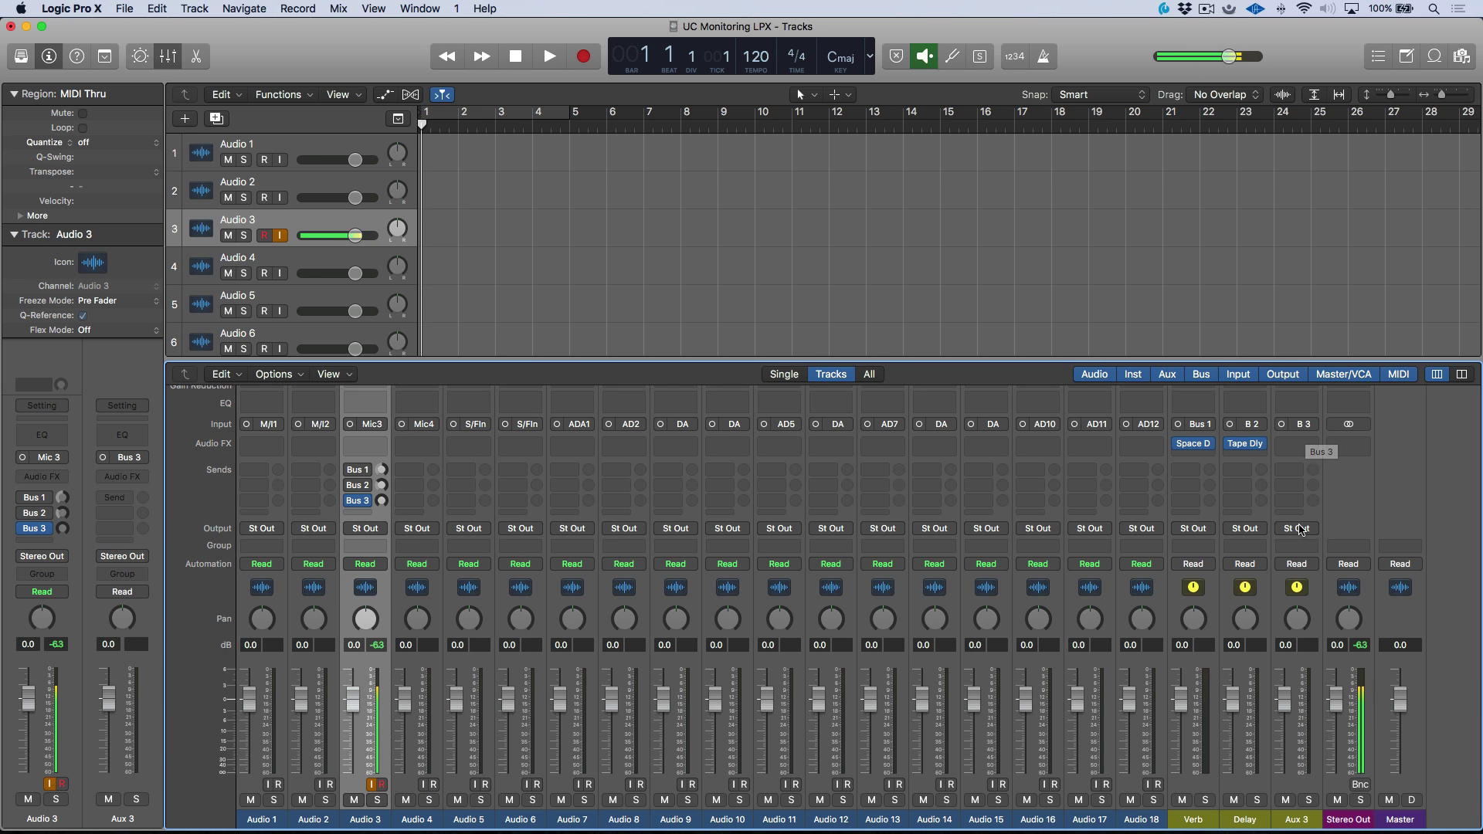
Step: Route Aux 3 to Output 7-8 (Phones 1 Left/Right) and raise the Bus 3 send level on Audio 3
click(1301, 529)
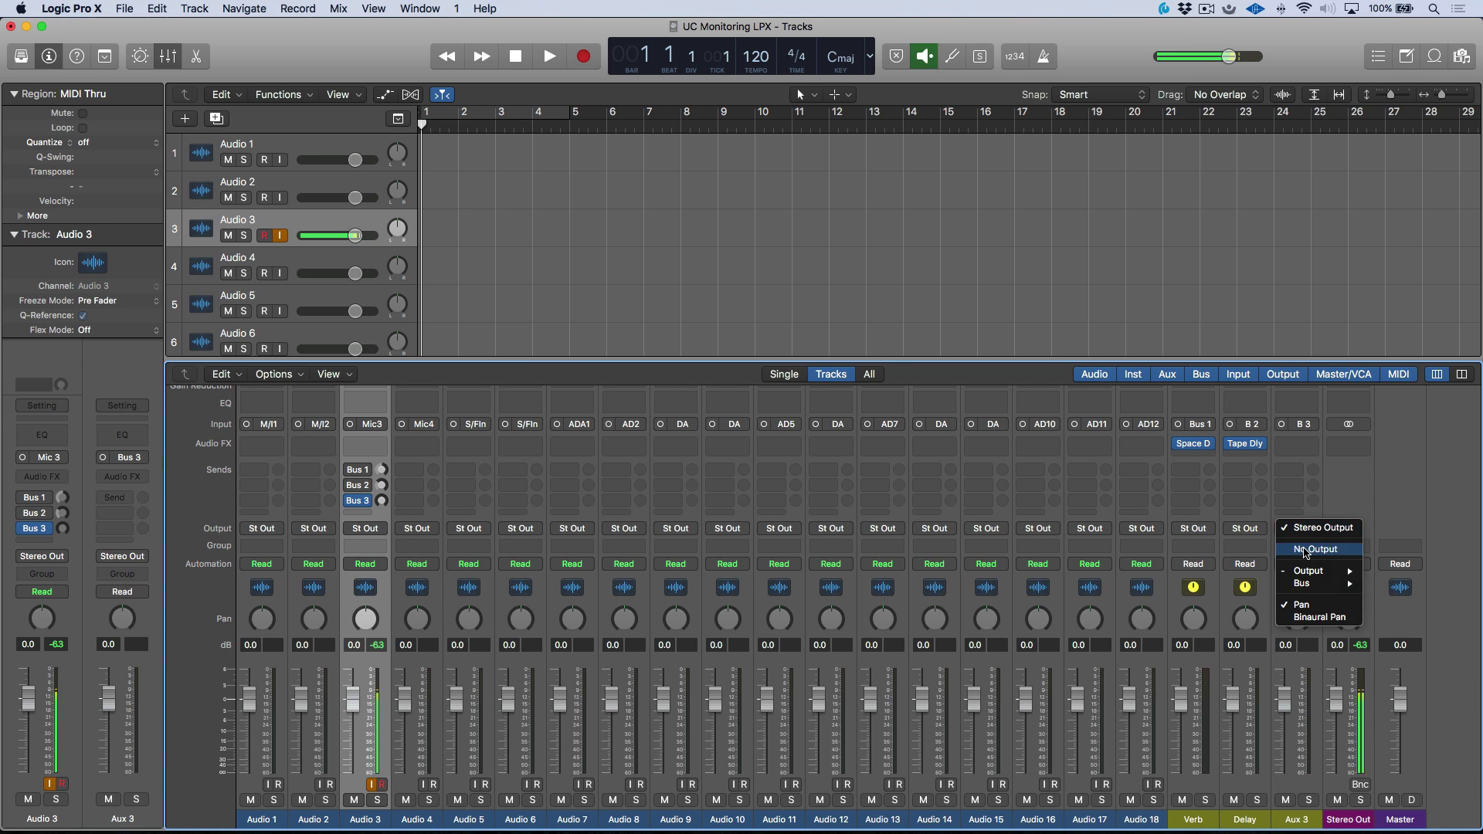
mouse_move(1307, 572)
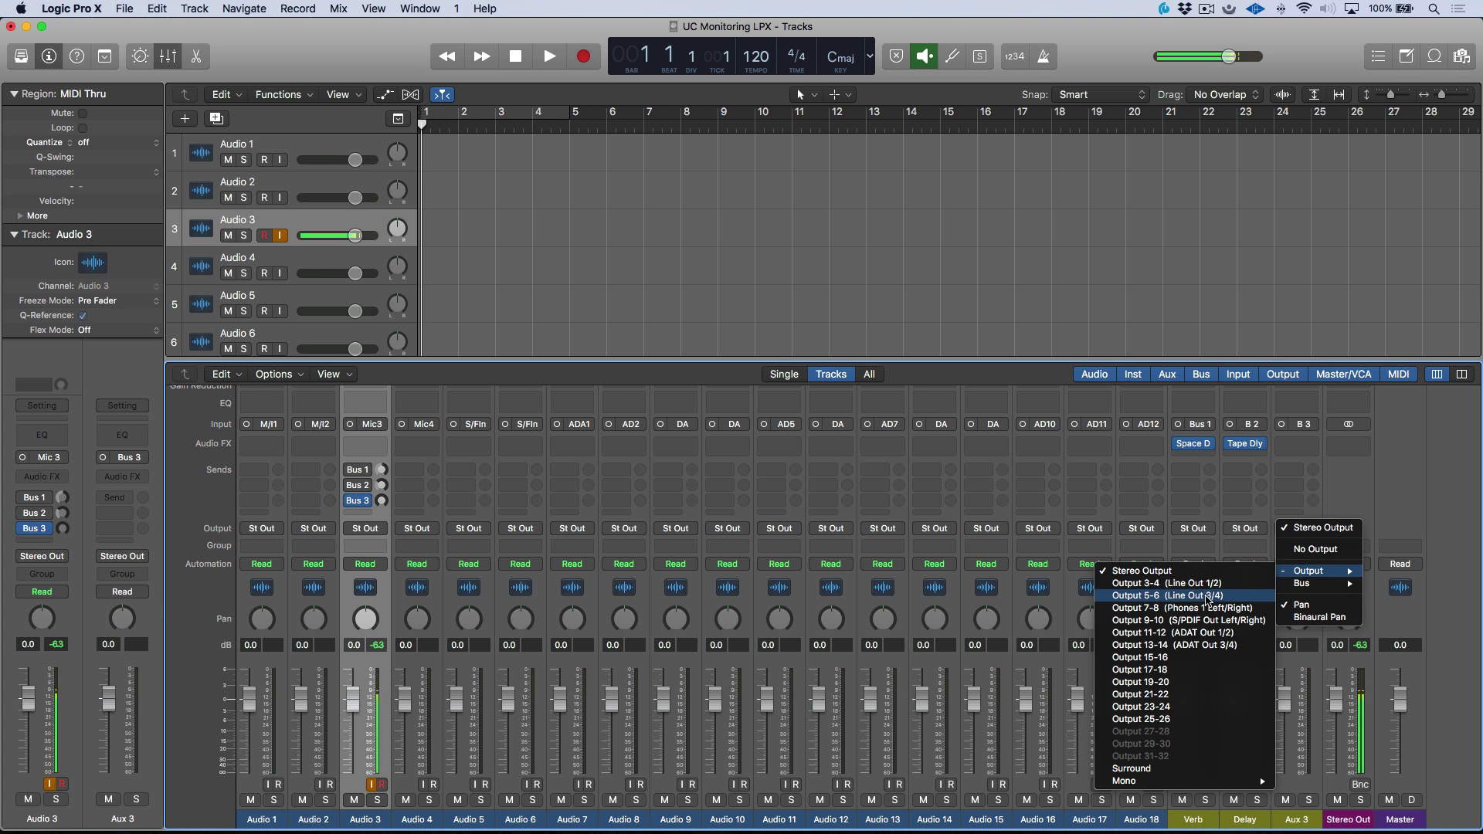
click(1209, 609)
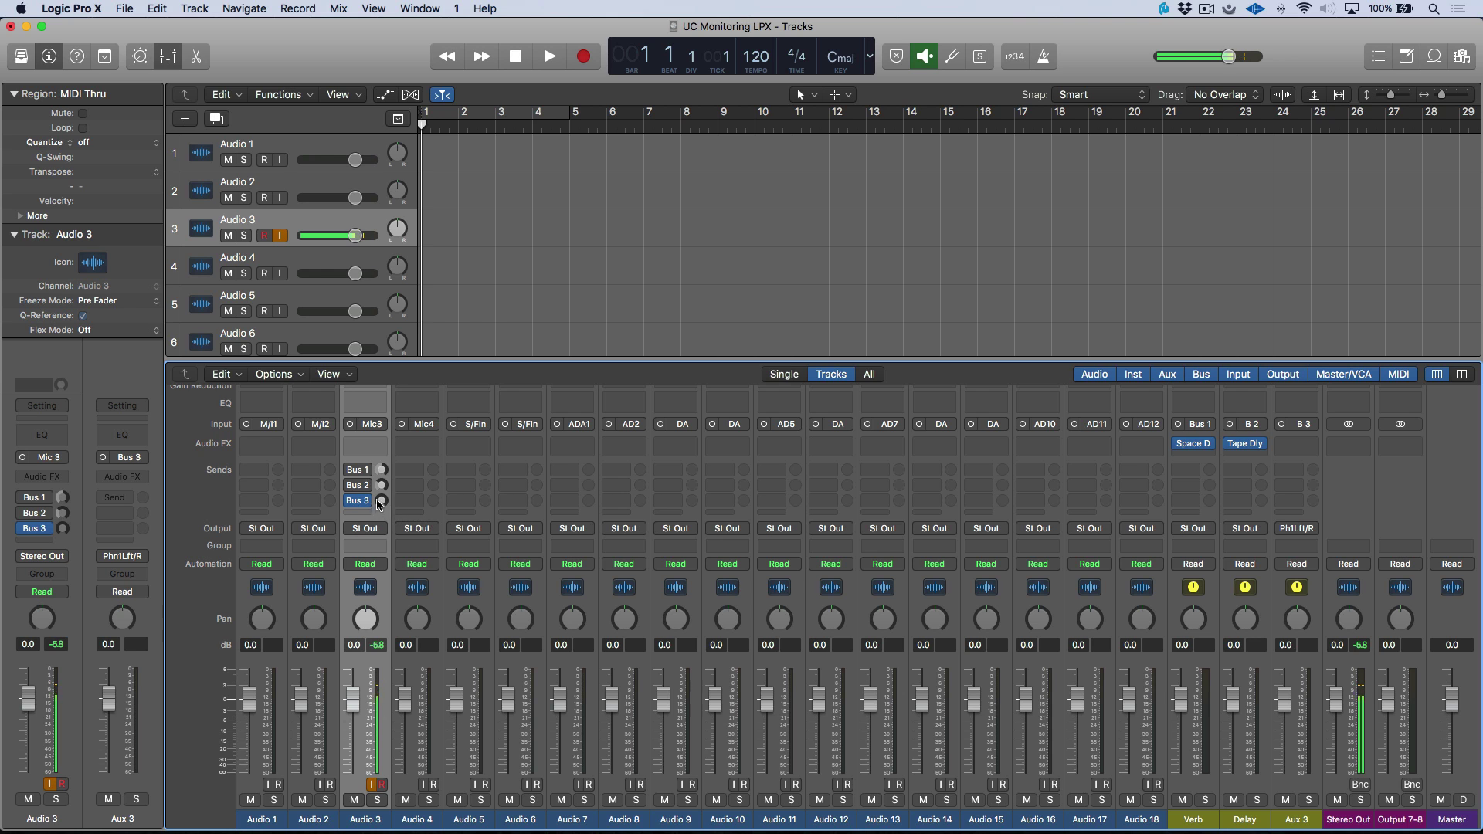
drag(380, 502, 381, 492)
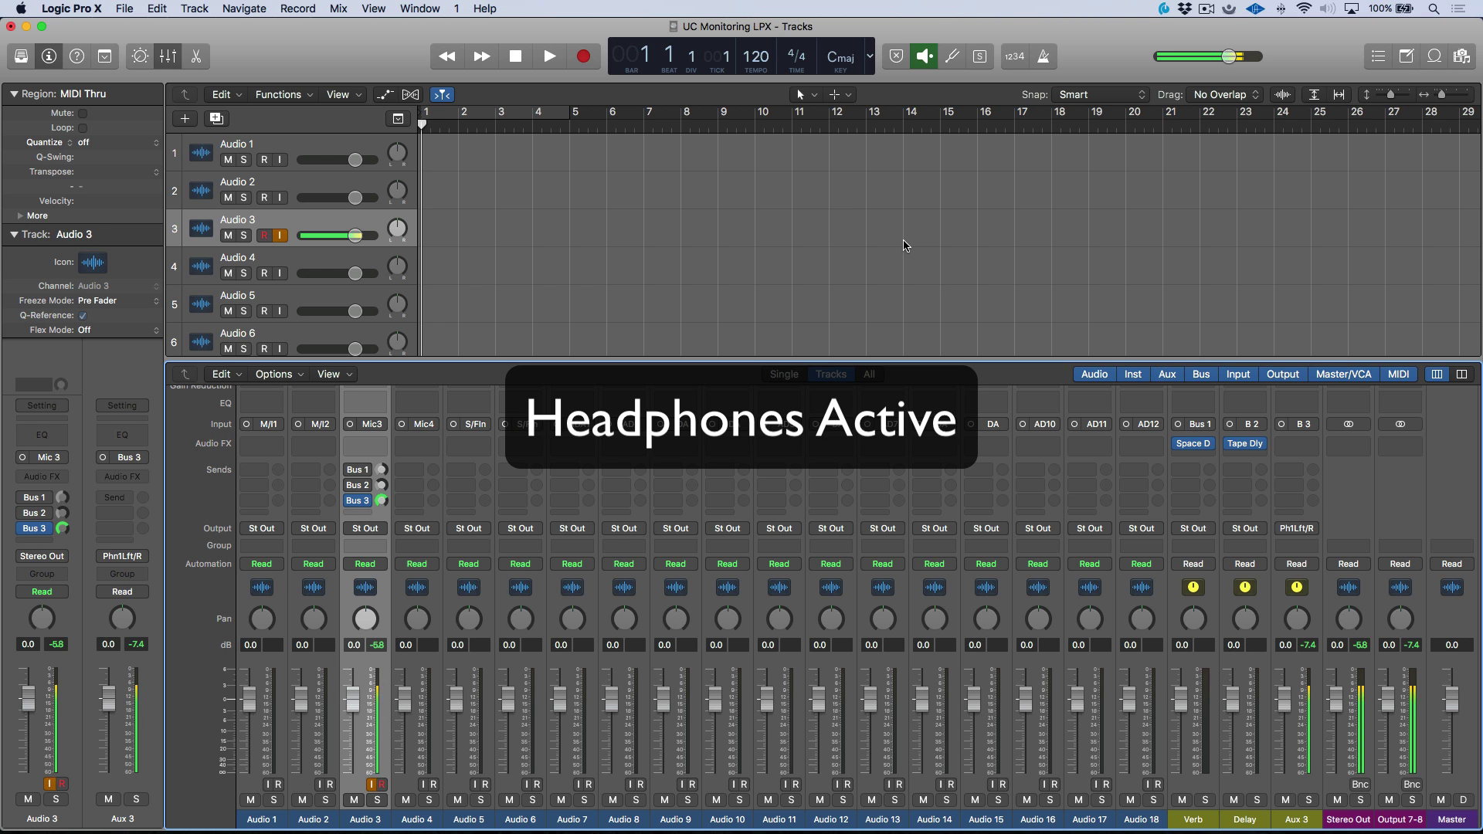
Step: Switch to Universal Control to view the Studio 192 Mobile, and minimize its launch window
key(super+Tab)
key(super+Tab)
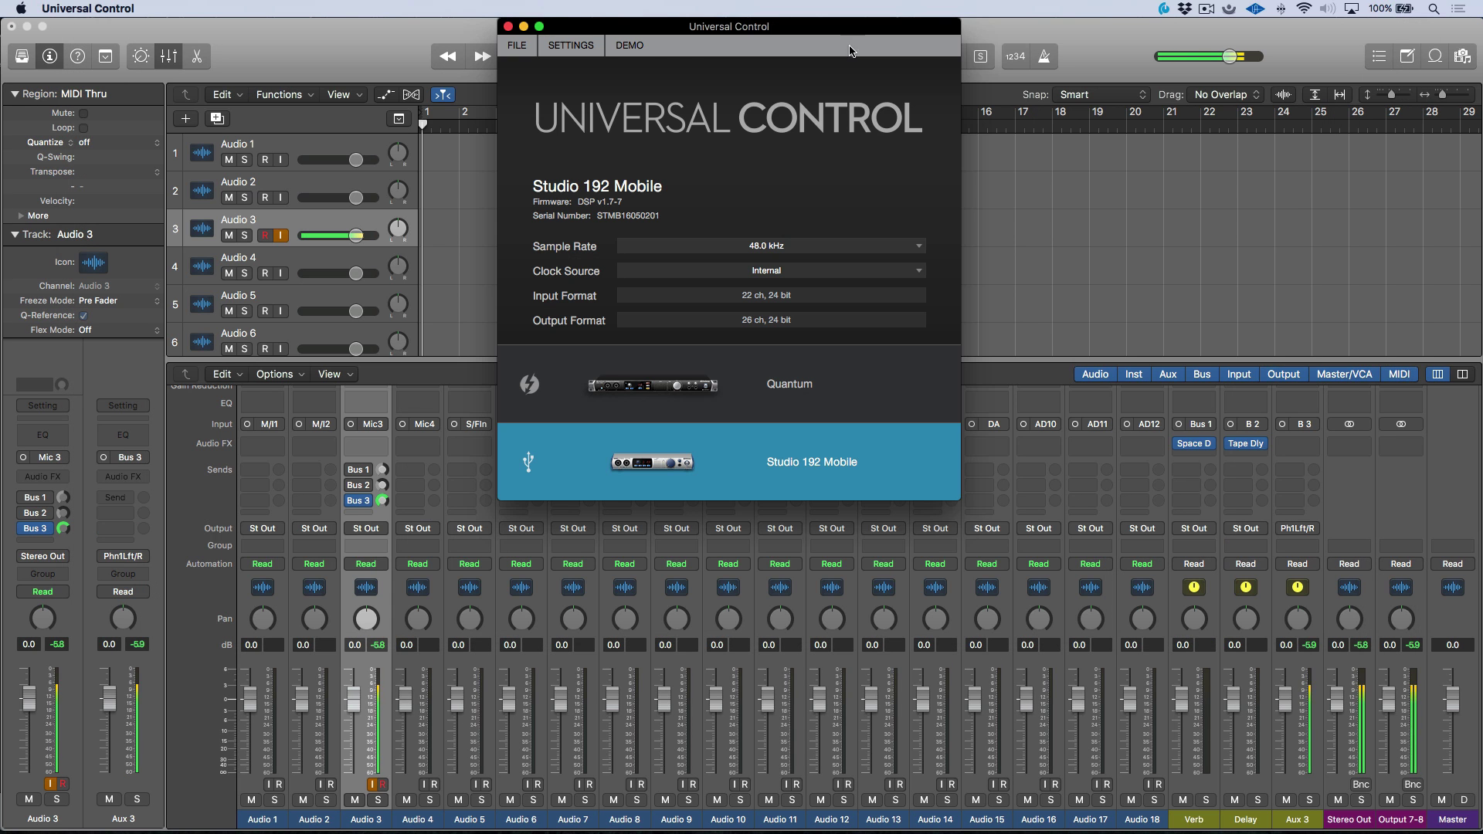
click(99, 26)
click(524, 27)
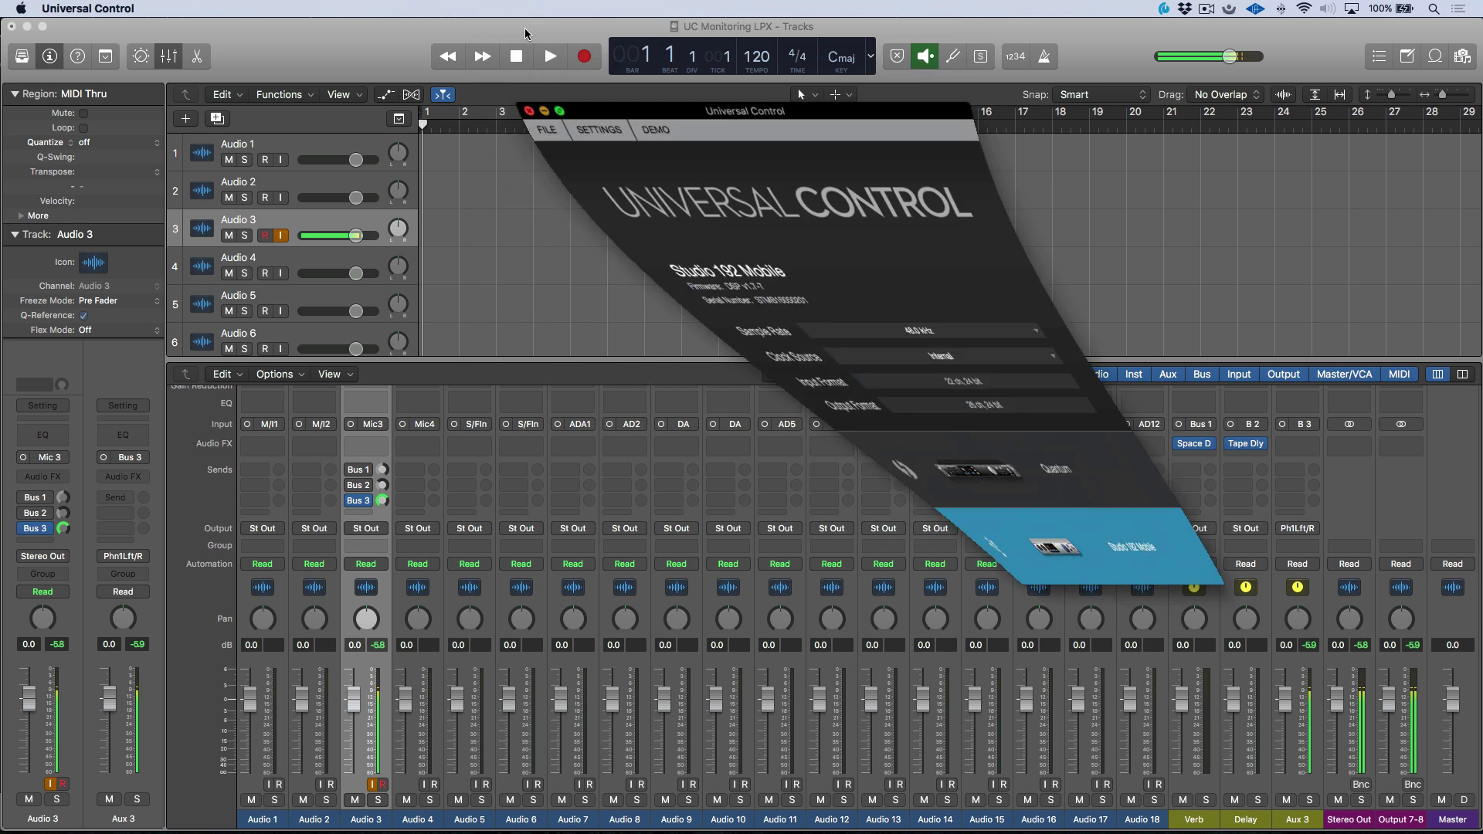